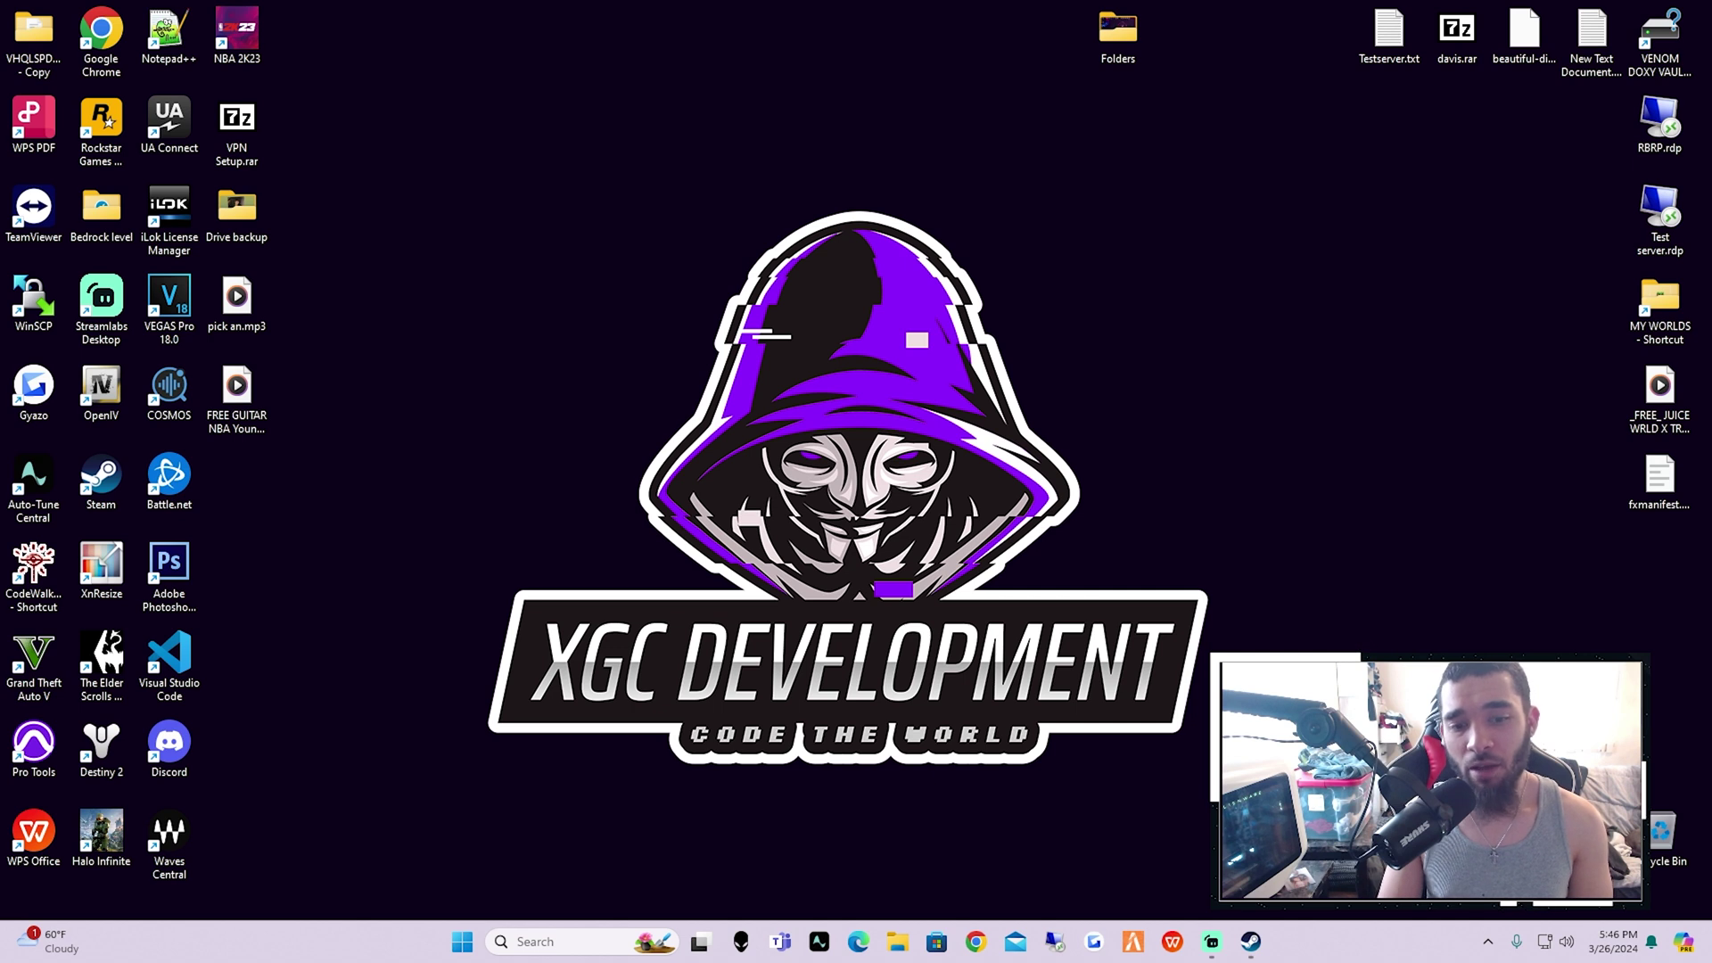
- Open Grand Theft Auto V's install folder from Steam's library via Manage > Browse local files
{"action": "left_click", "coordinate": [1251, 941]}
{"action": "right_click", "coordinate": [443, 379]}
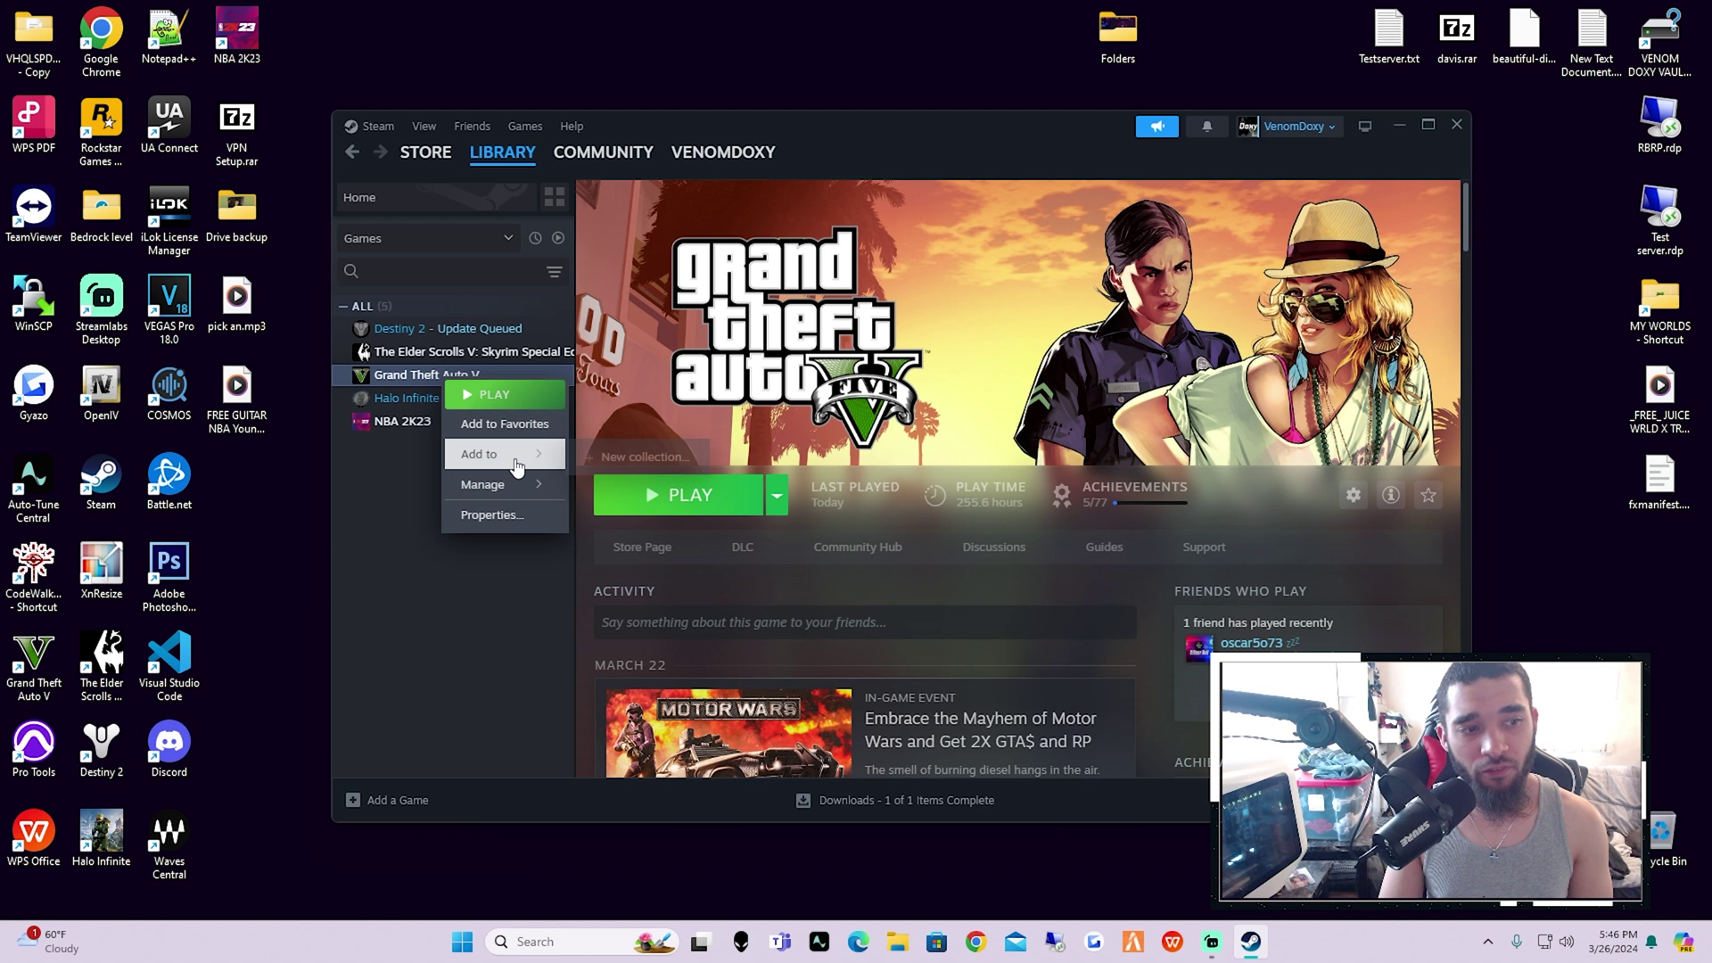
{"action": "mouse_move", "coordinate": [508, 485]}
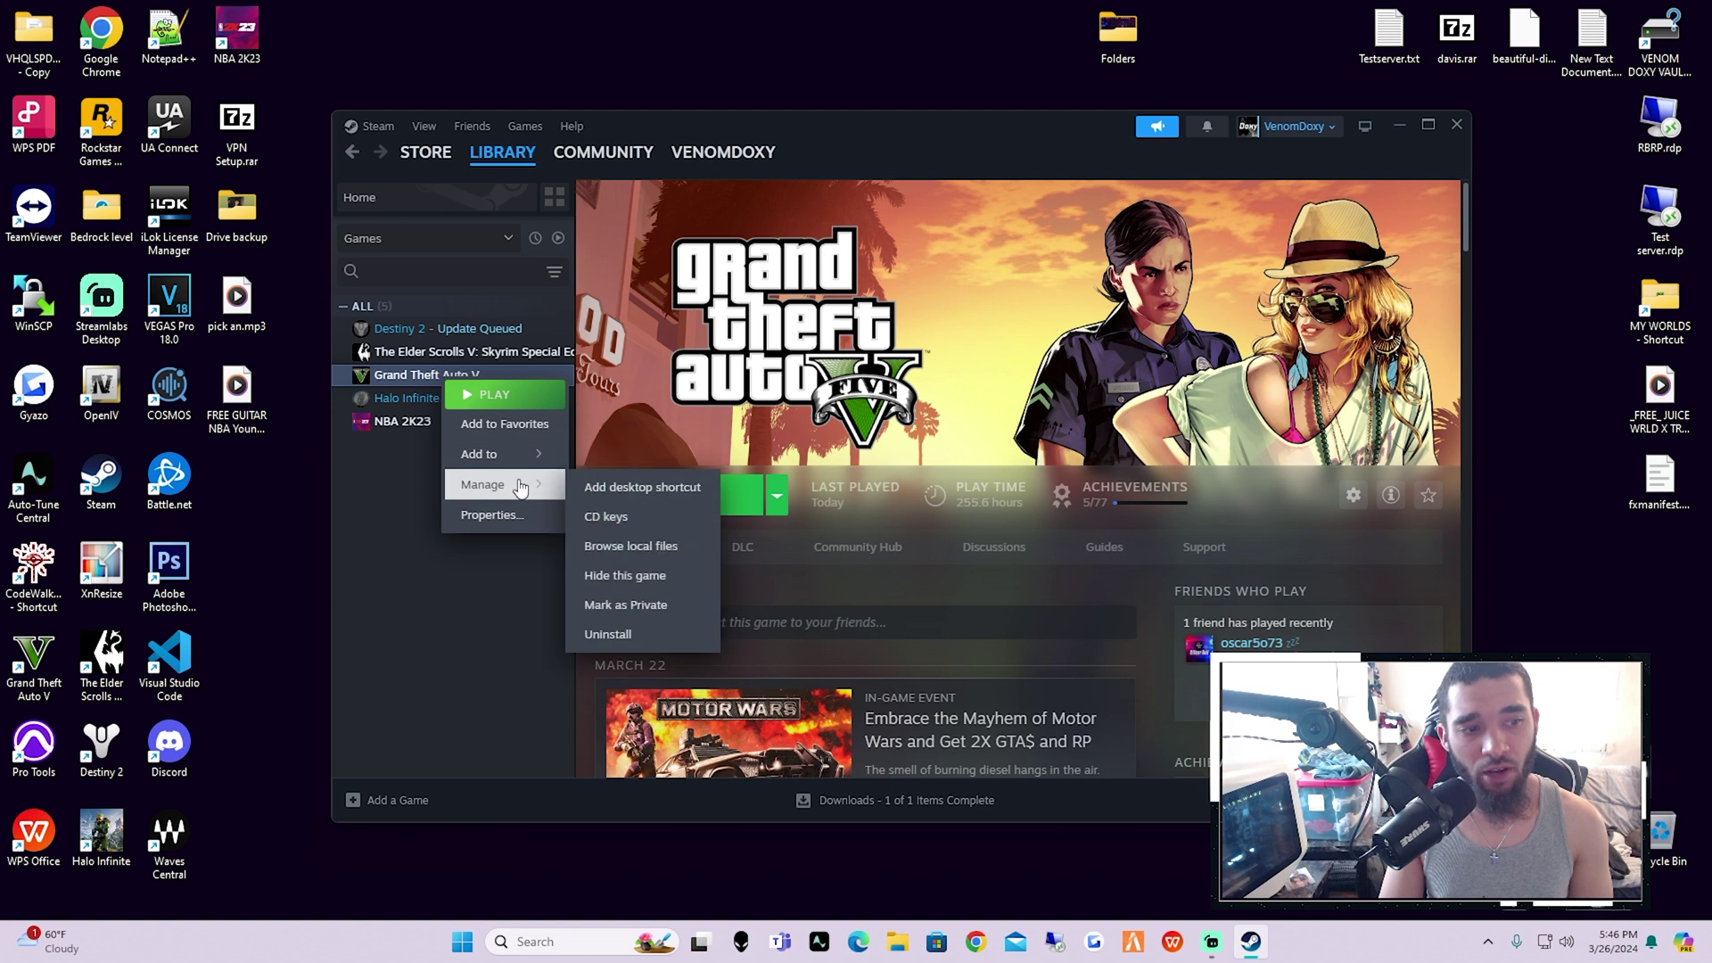
{"action": "left_click", "coordinate": [688, 555]}
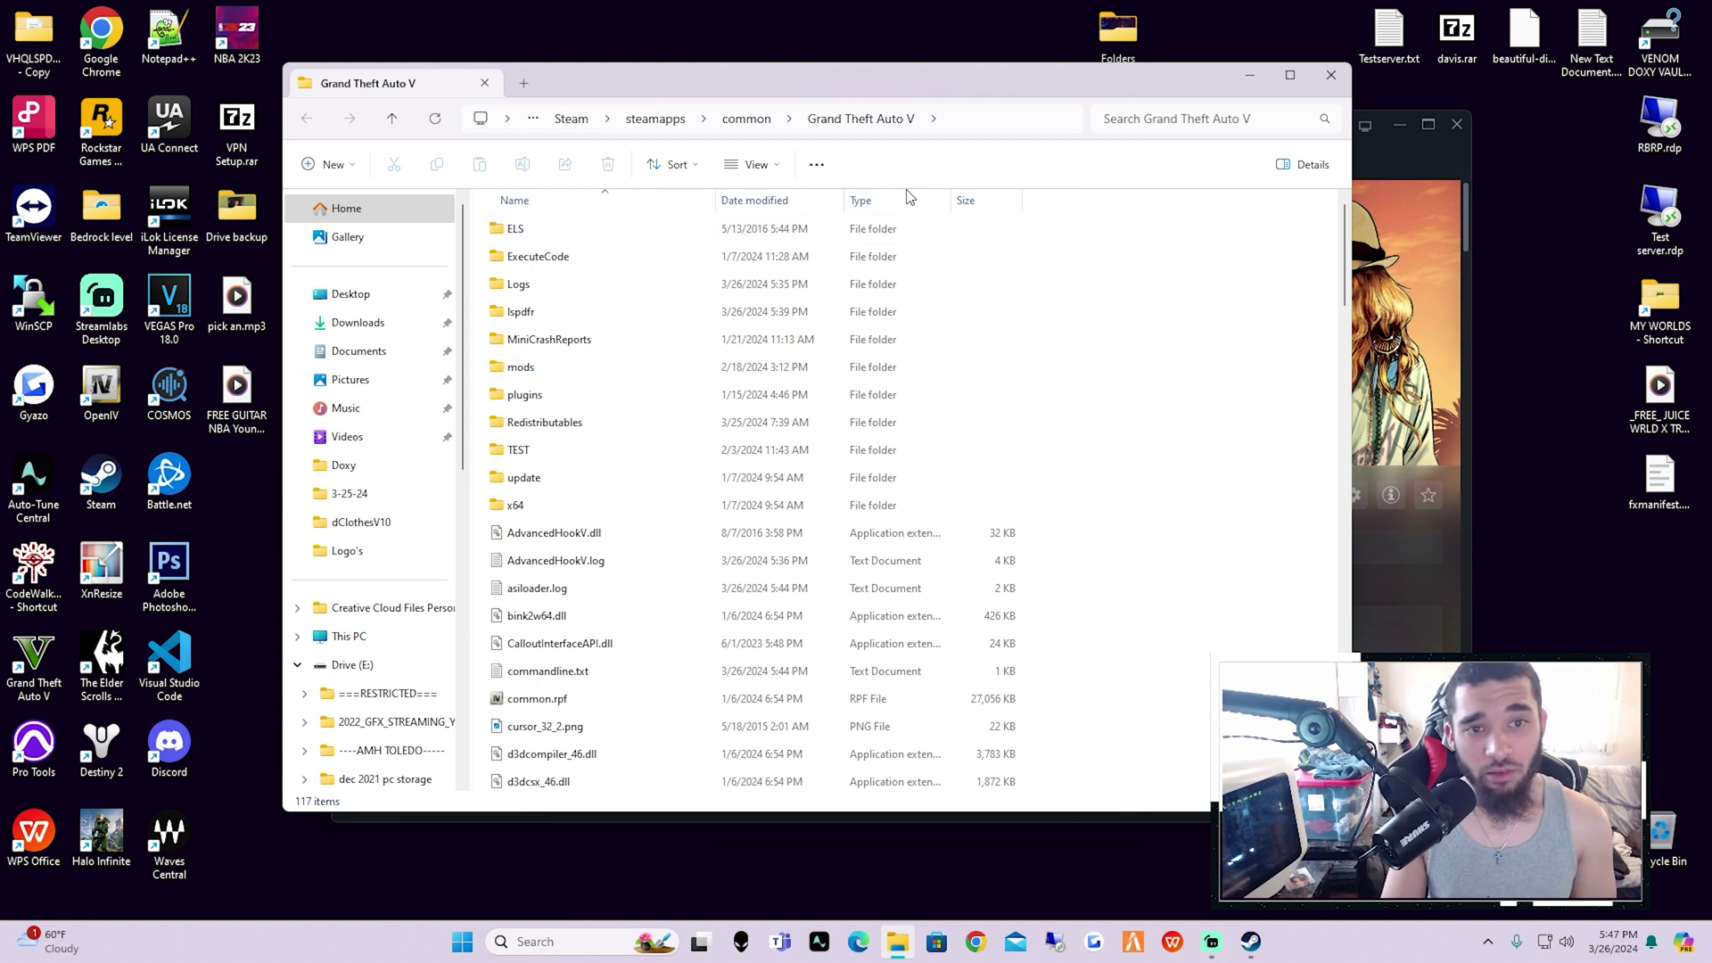
- Move Explorer aside and go up to steamapps\common to compare the Grand Theft Auto V folders
{"action": "left_click_drag", "start_coordinate": [943, 80], "coordinate": [1045, 89]}
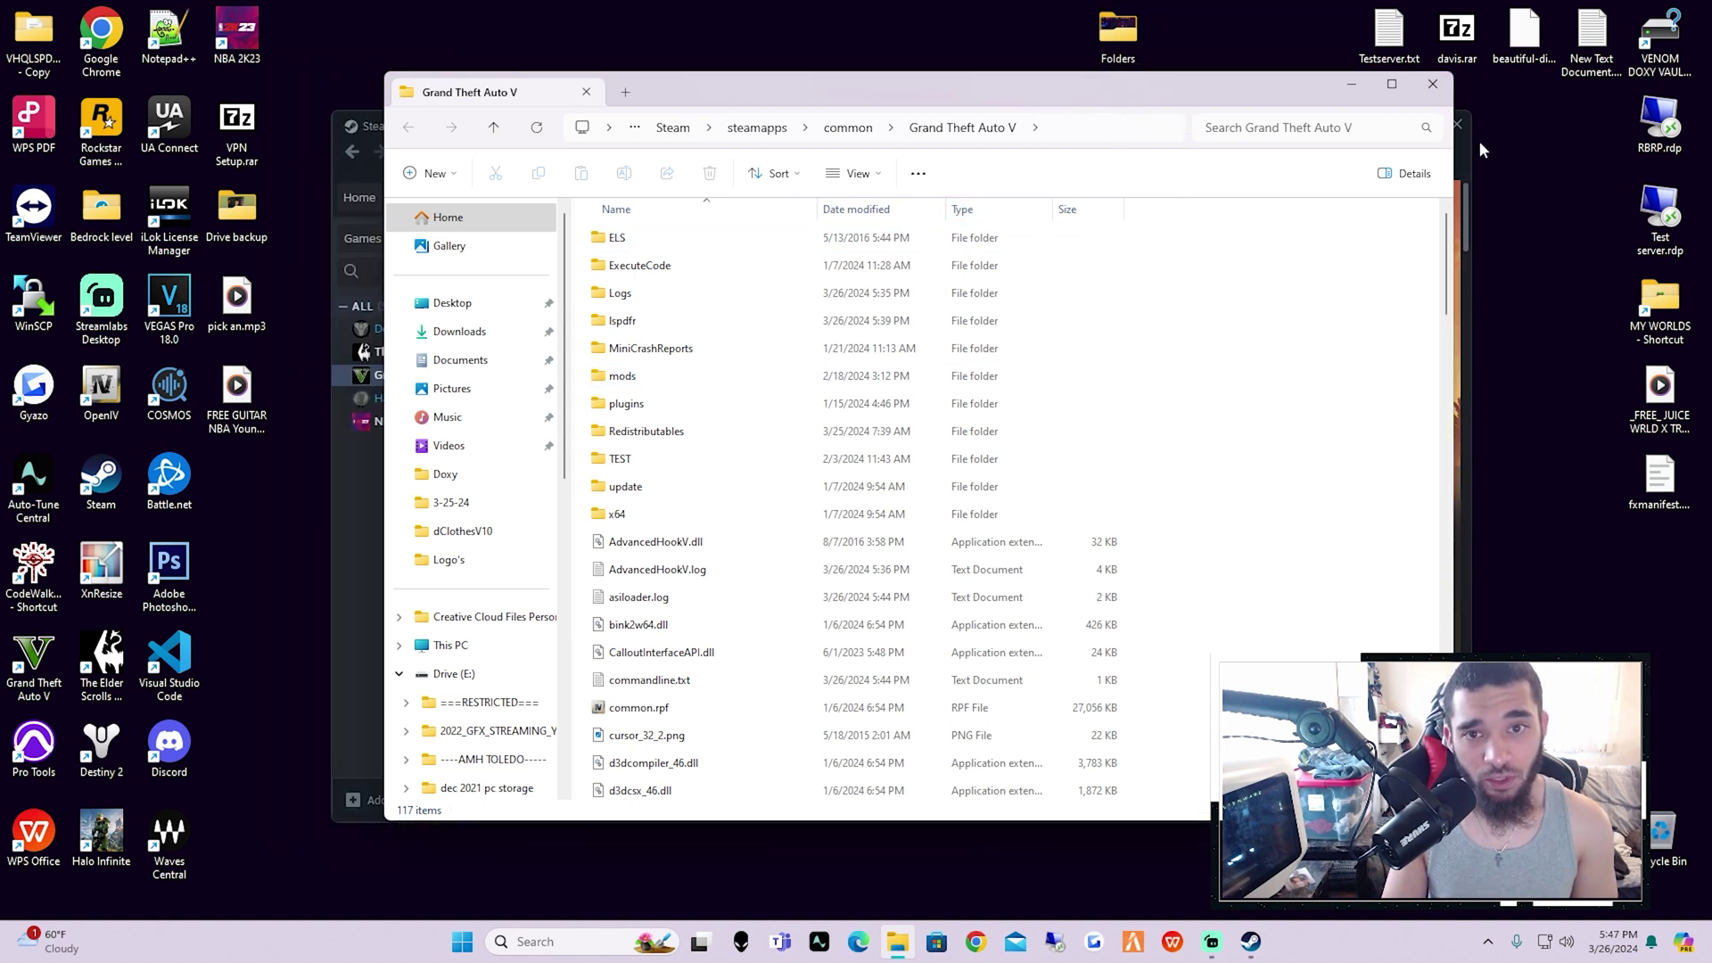
{"action": "left_click", "coordinate": [849, 129]}
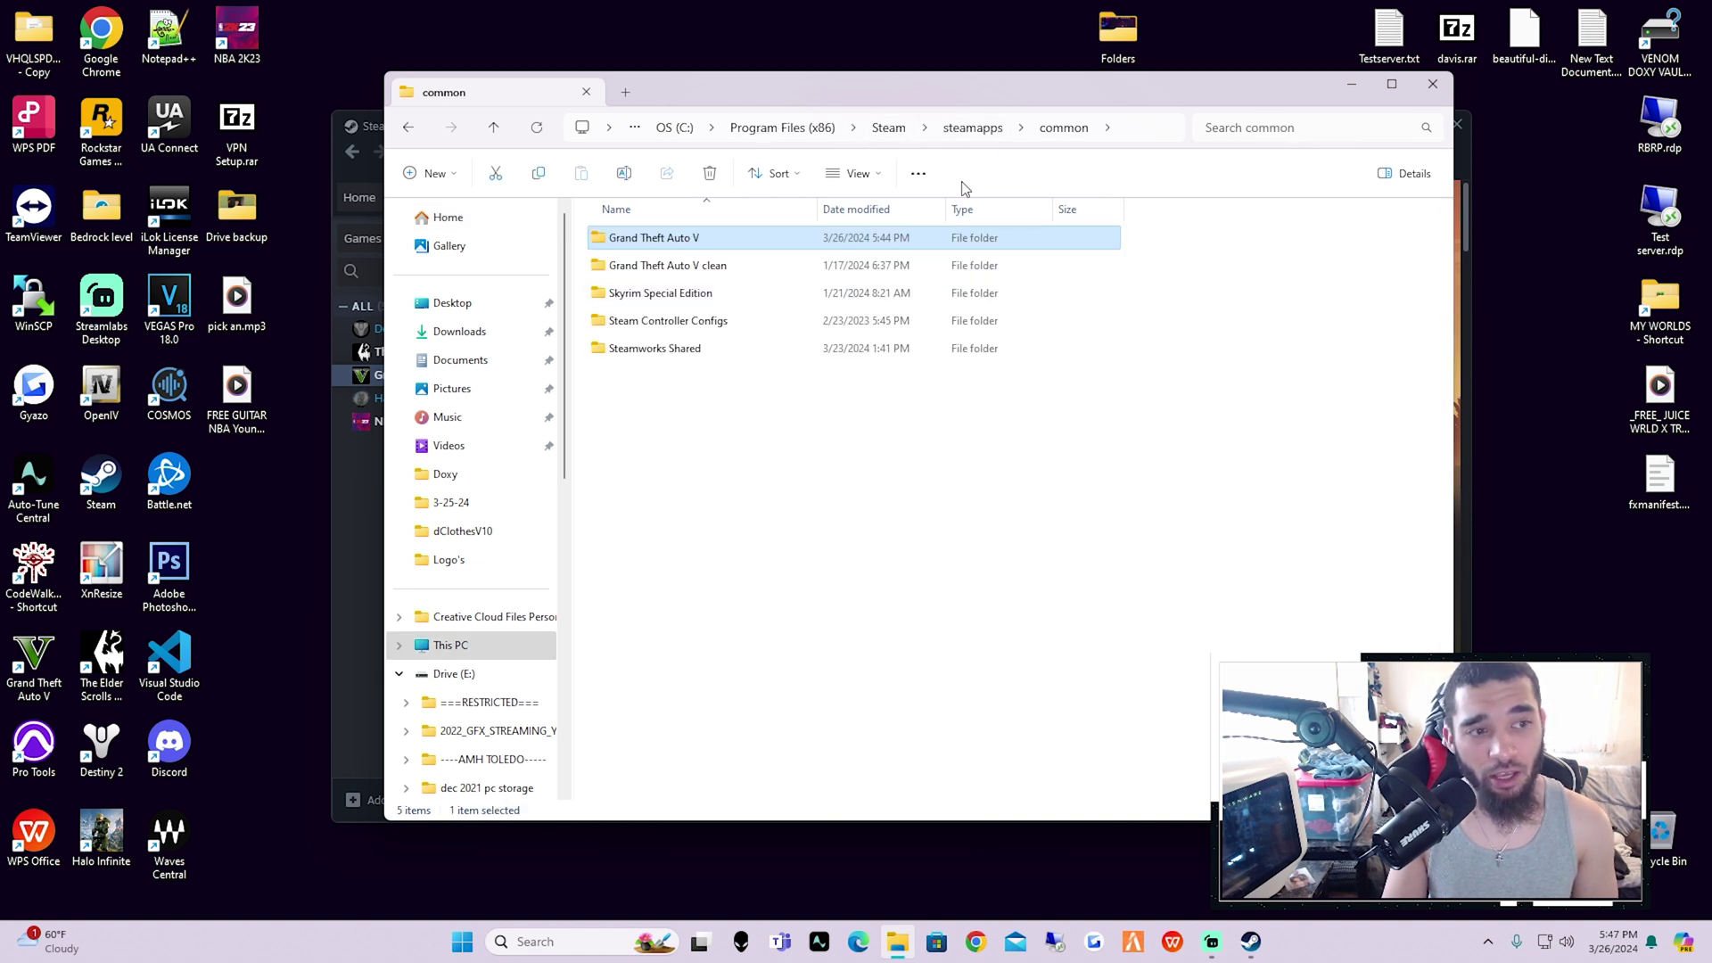
{"action": "left_click", "coordinate": [709, 266]}
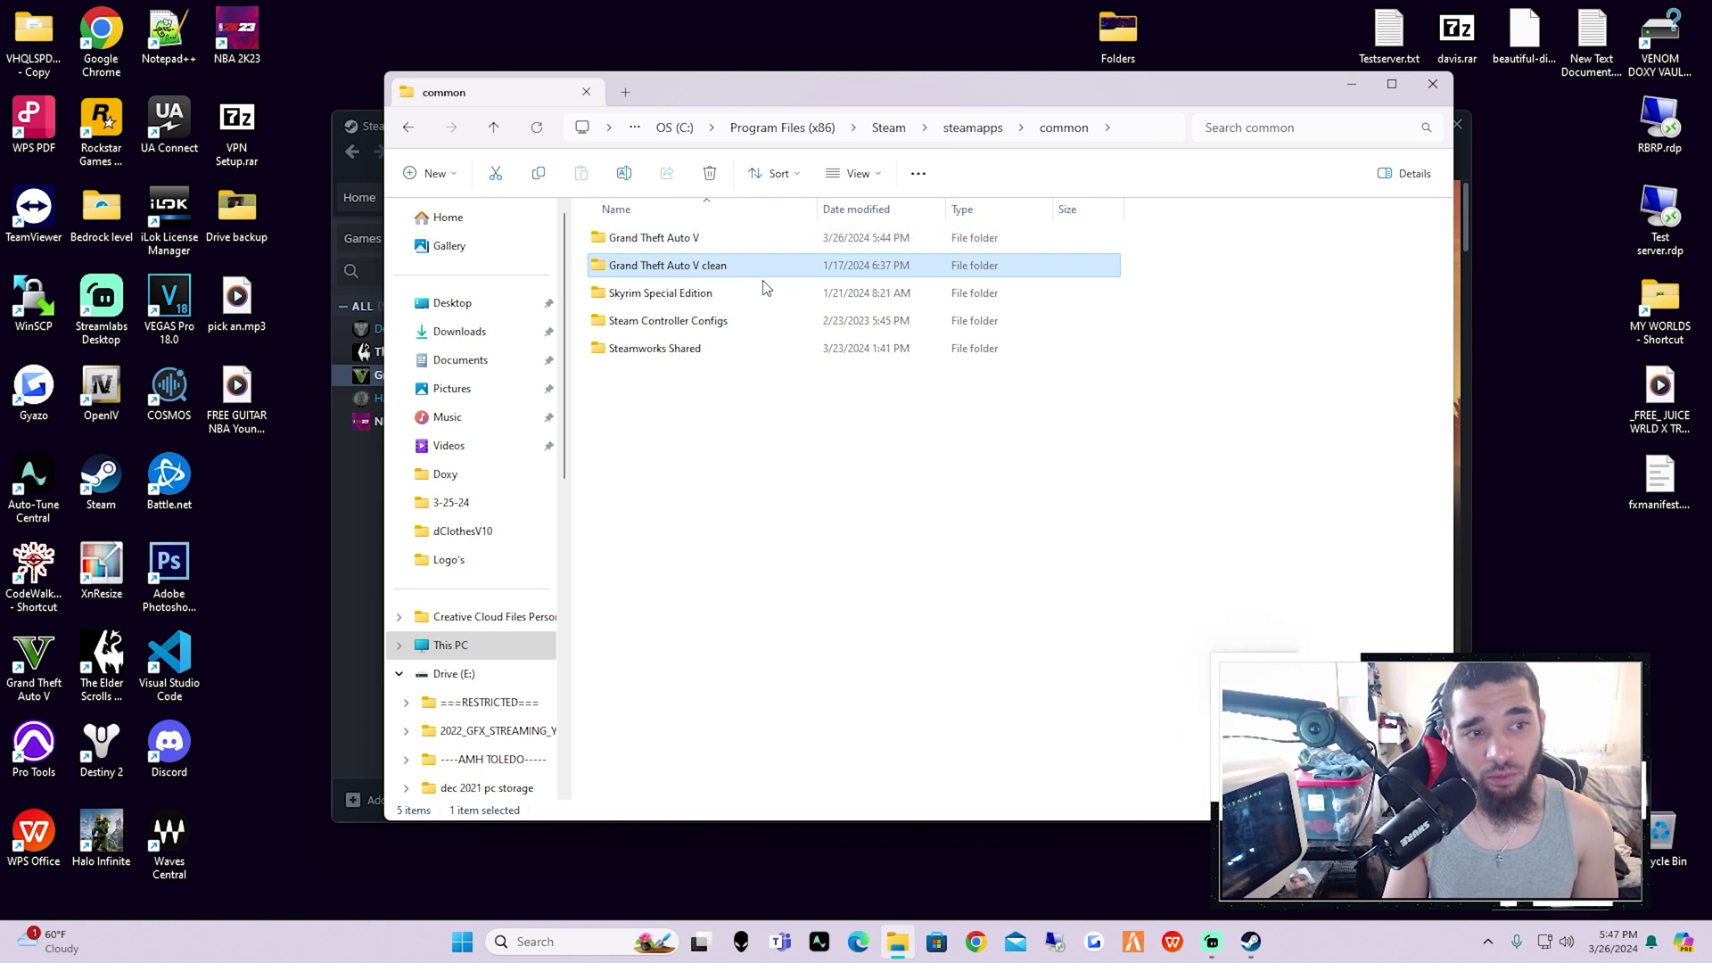
{"action": "left_click", "coordinate": [729, 240]}
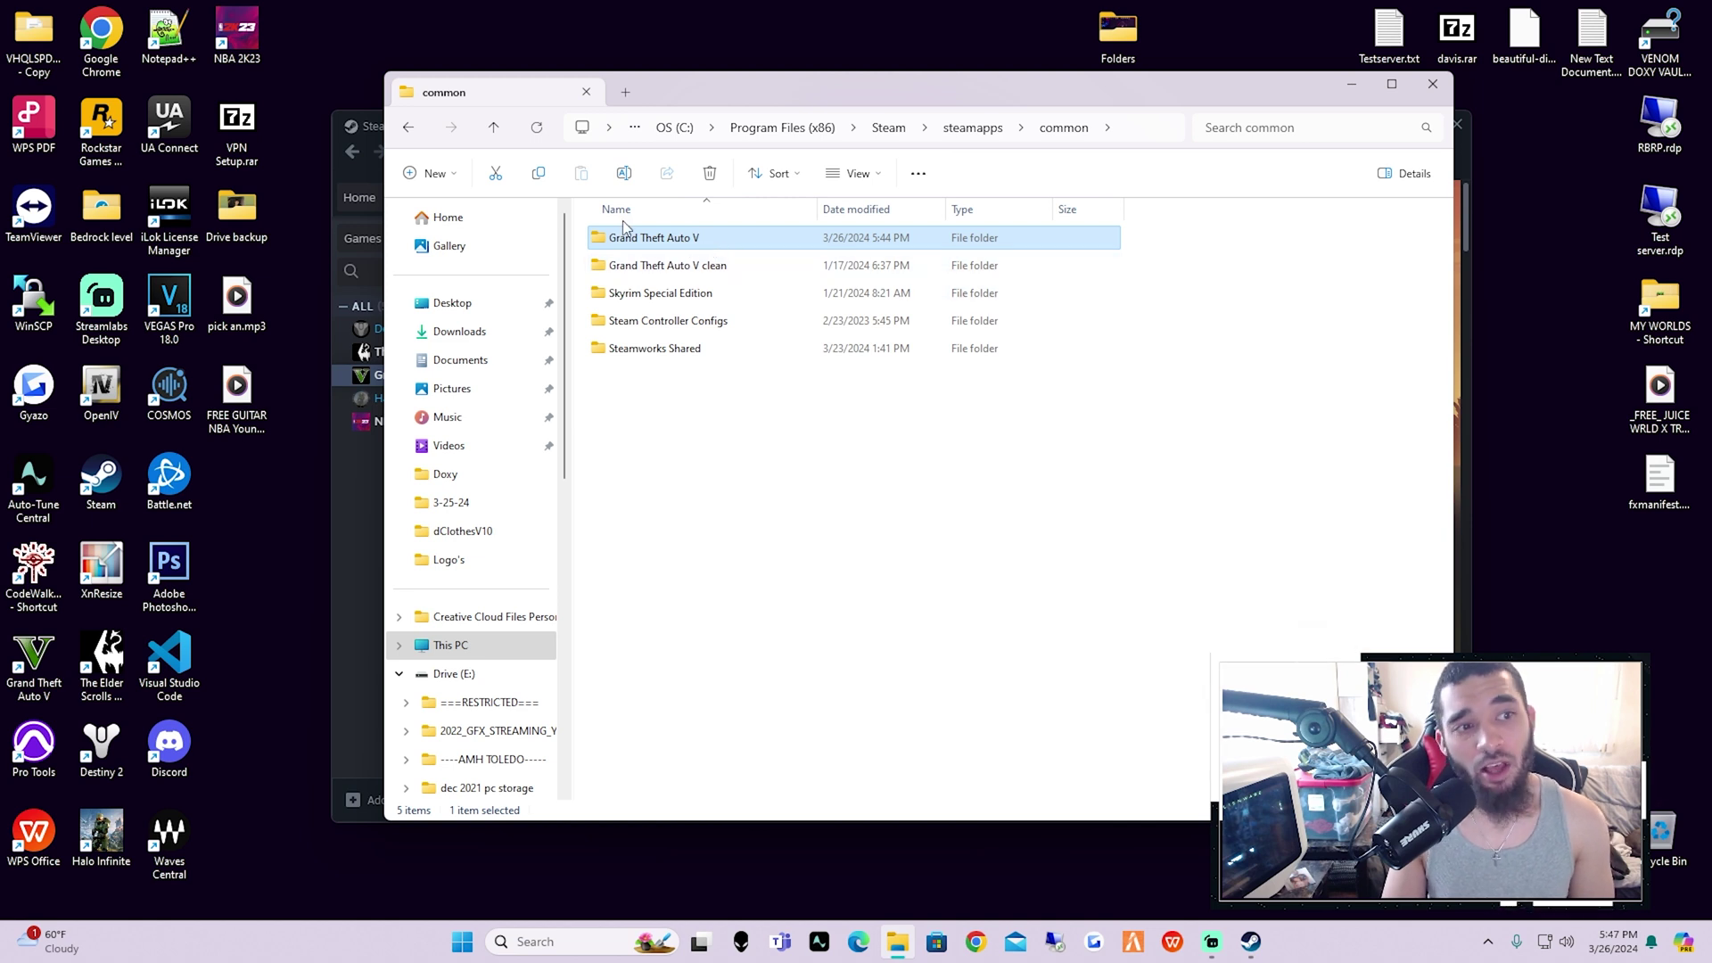
{"action": "mouse_move", "coordinate": [705, 239]}
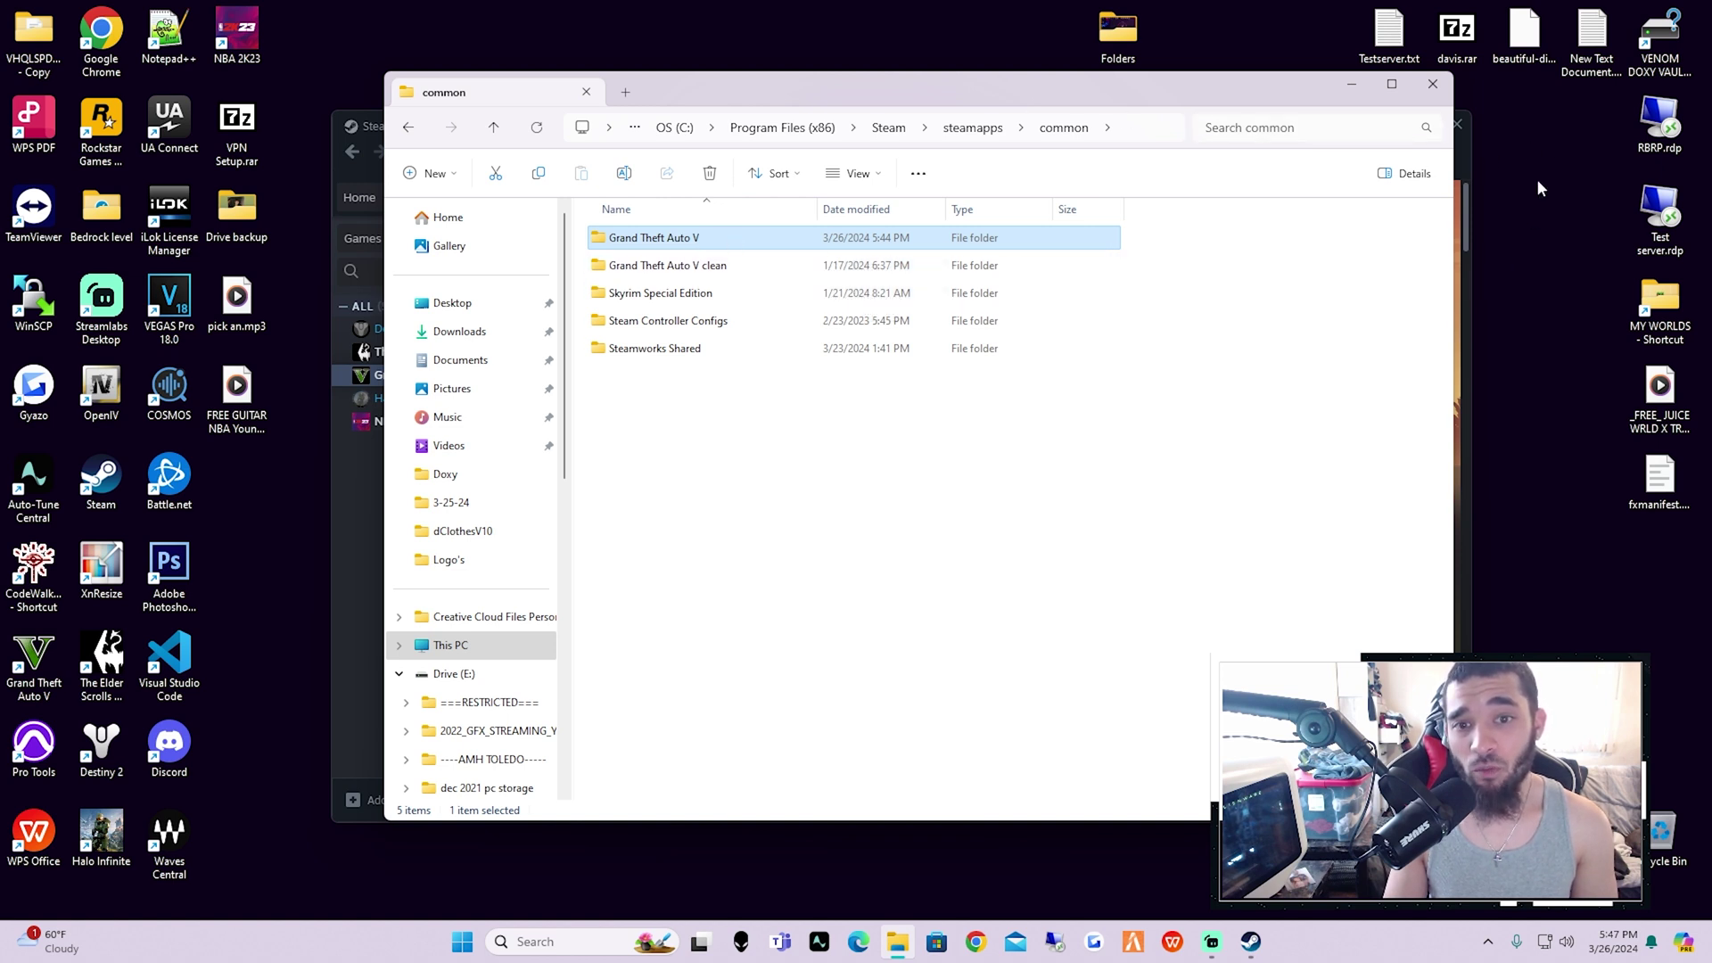
- Inspect the Grand Theft Auto V clean folder, keep its name, then select the desktop Grand Theft Auto V shortcut
{"action": "left_click", "coordinate": [756, 265]}
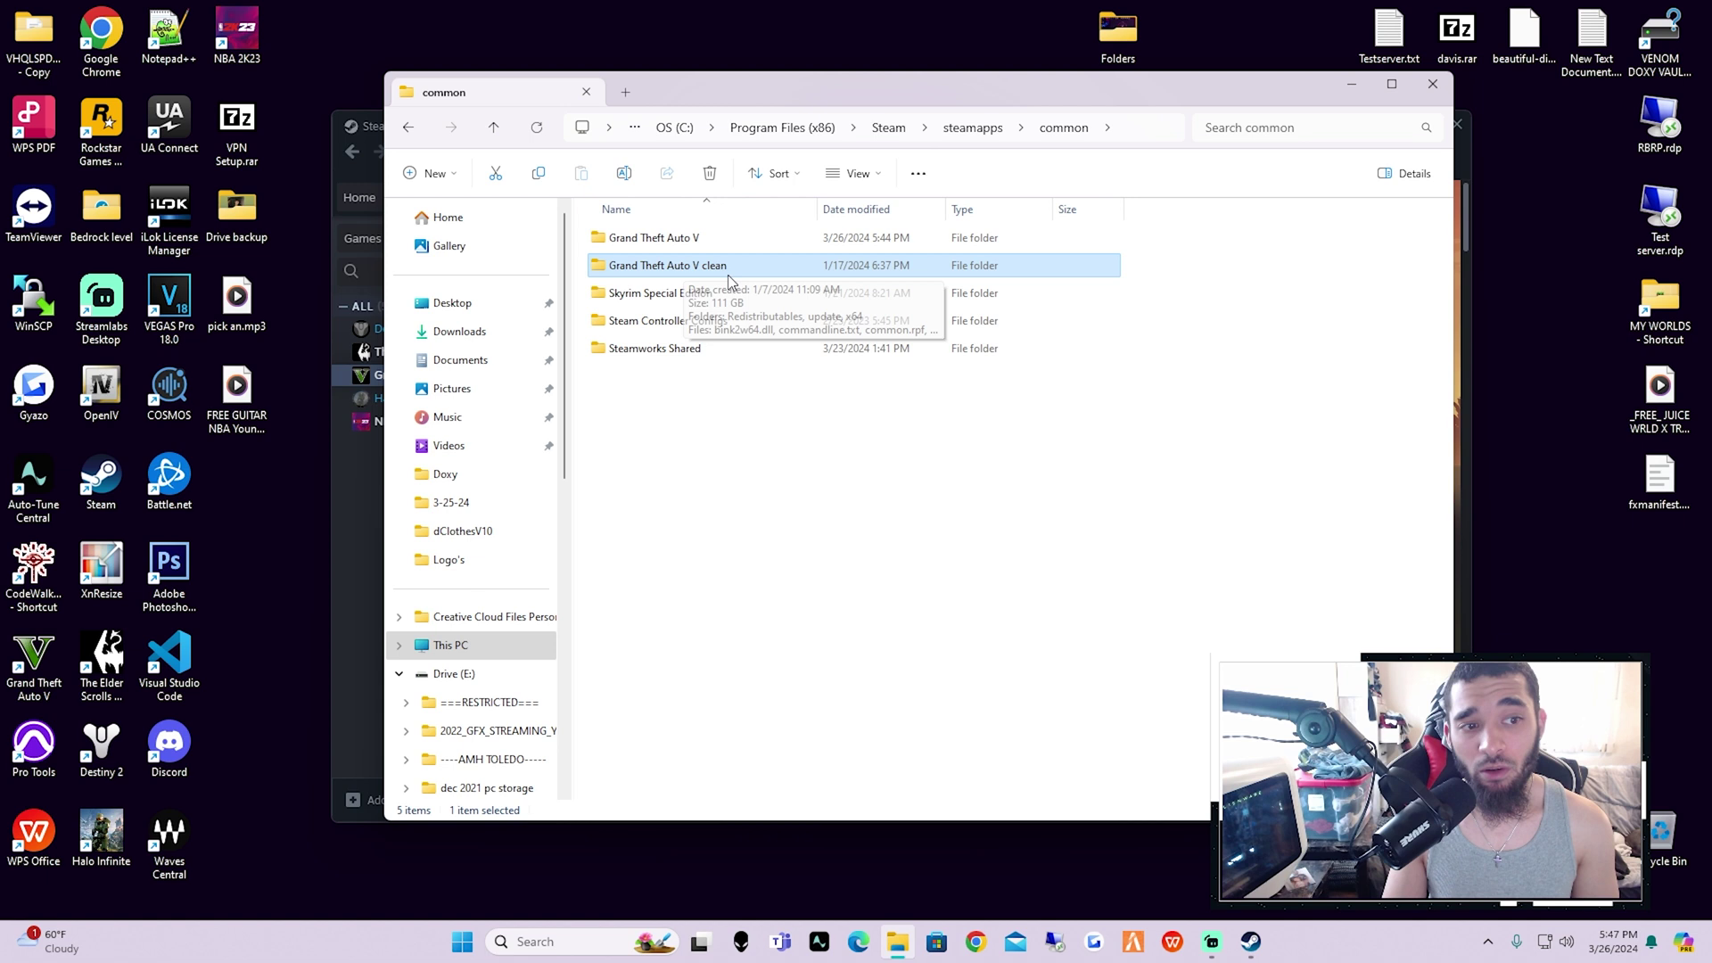
{"action": "left_click", "coordinate": [730, 269]}
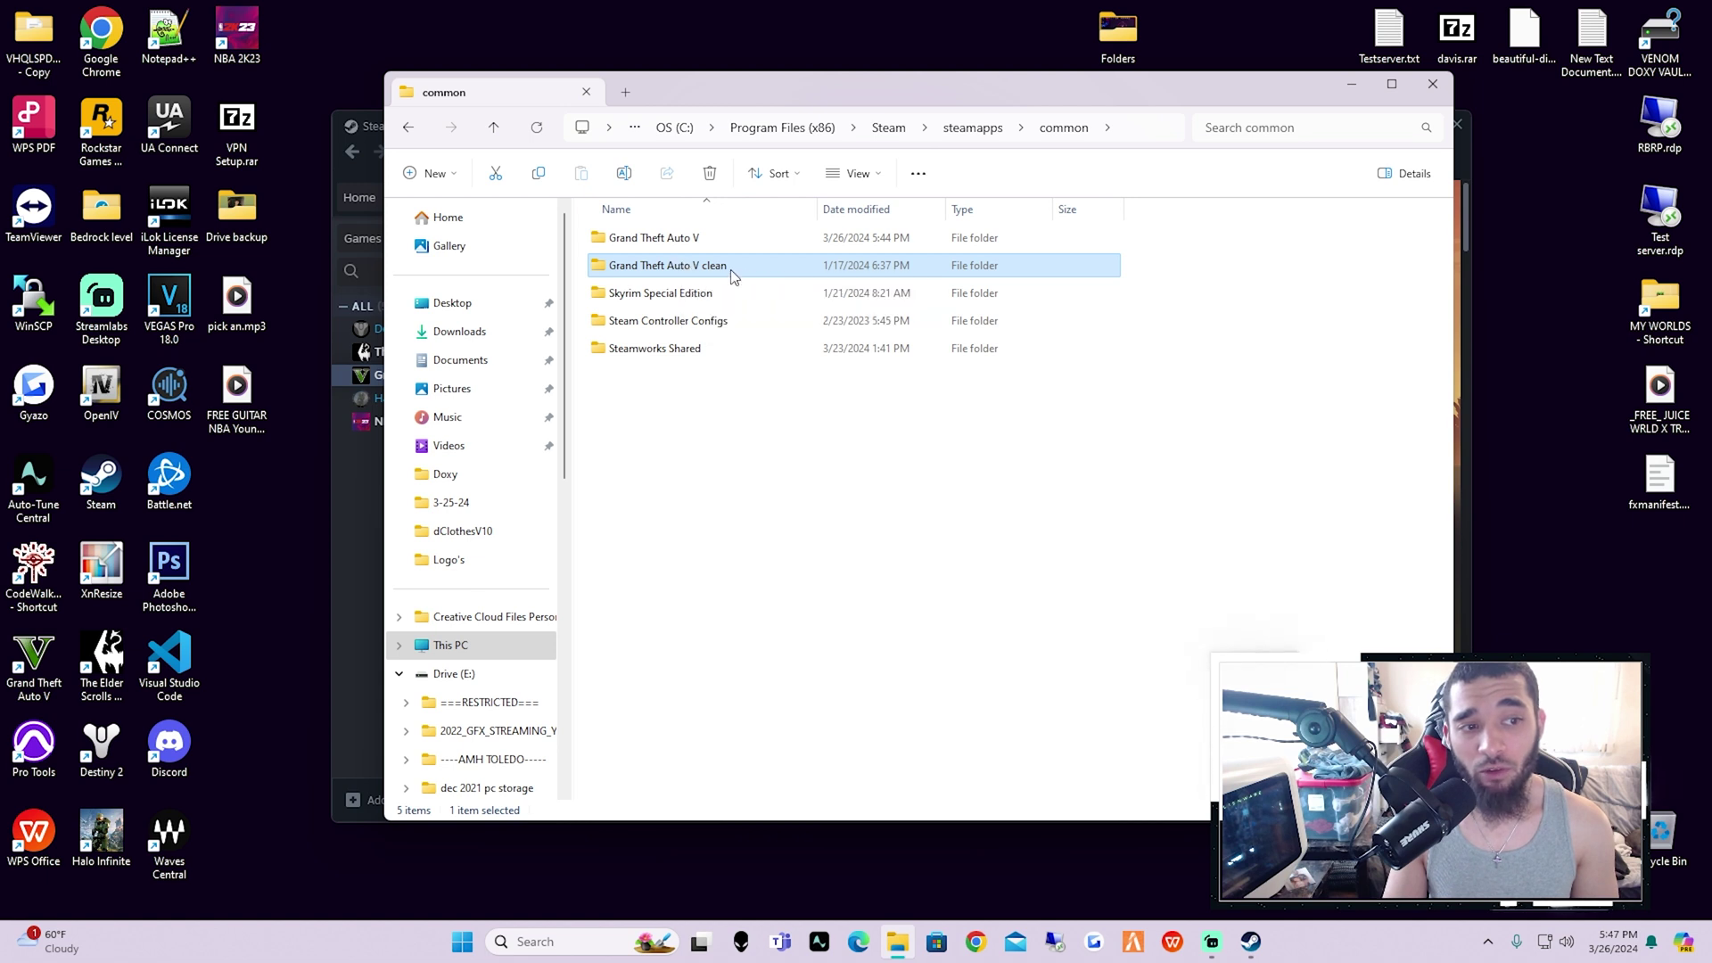
{"action": "left_click", "coordinate": [719, 268]}
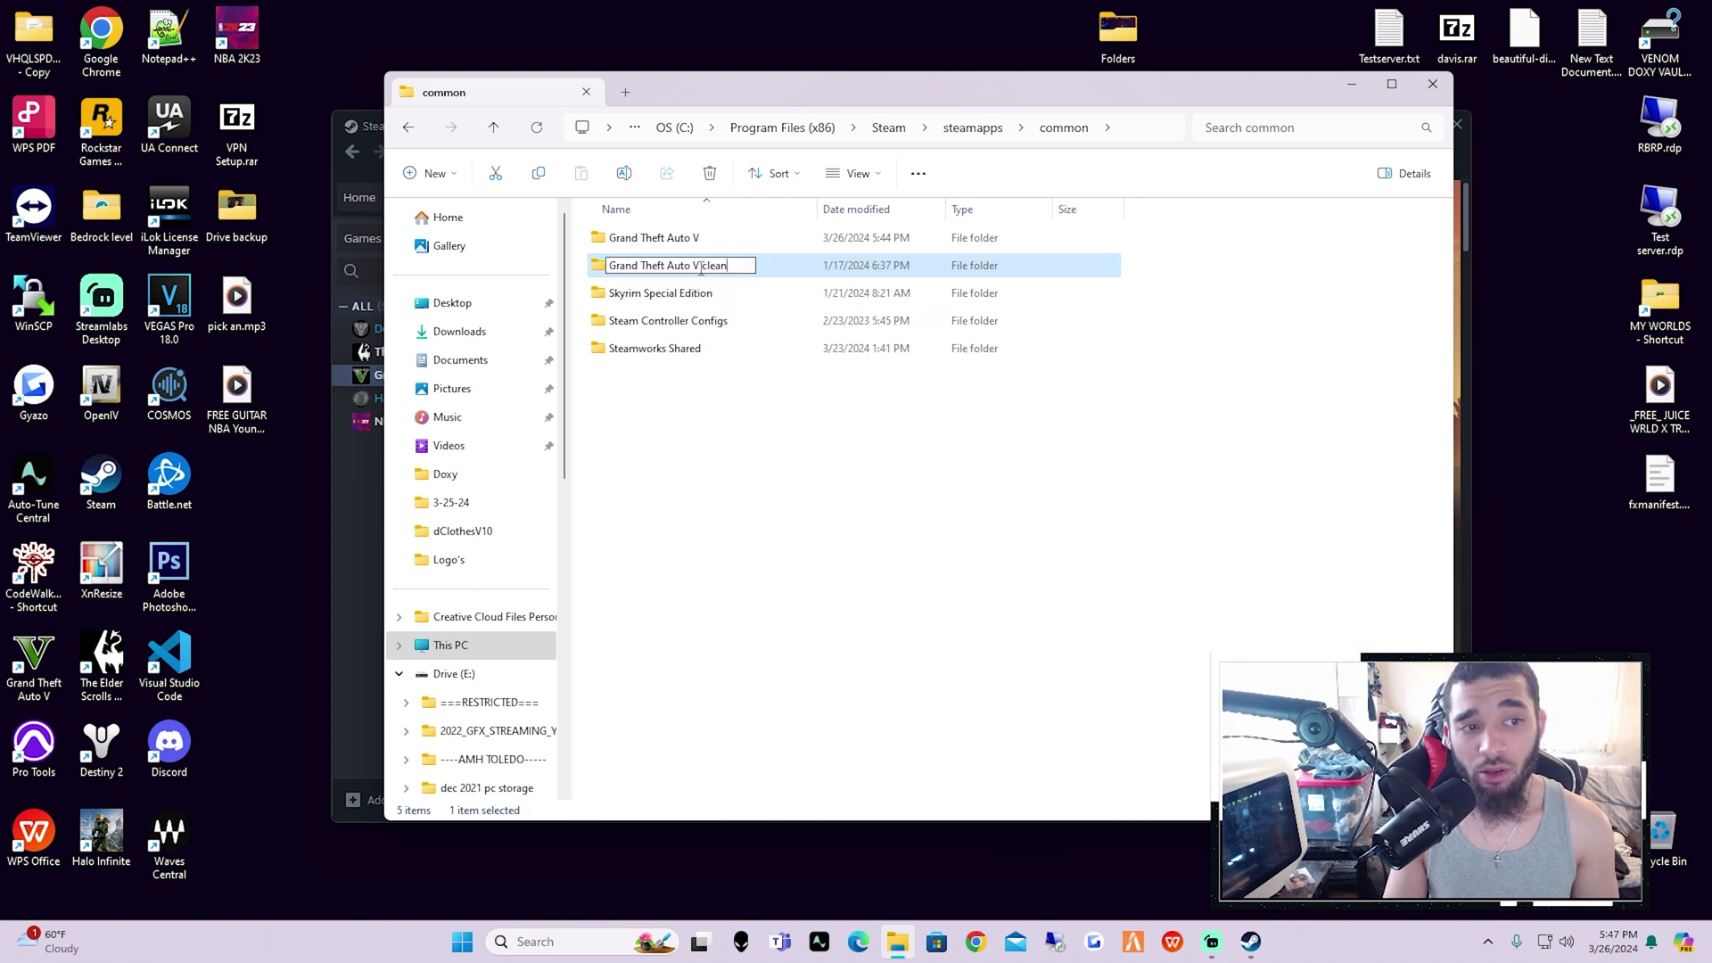
{"action": "left_click", "coordinate": [699, 239]}
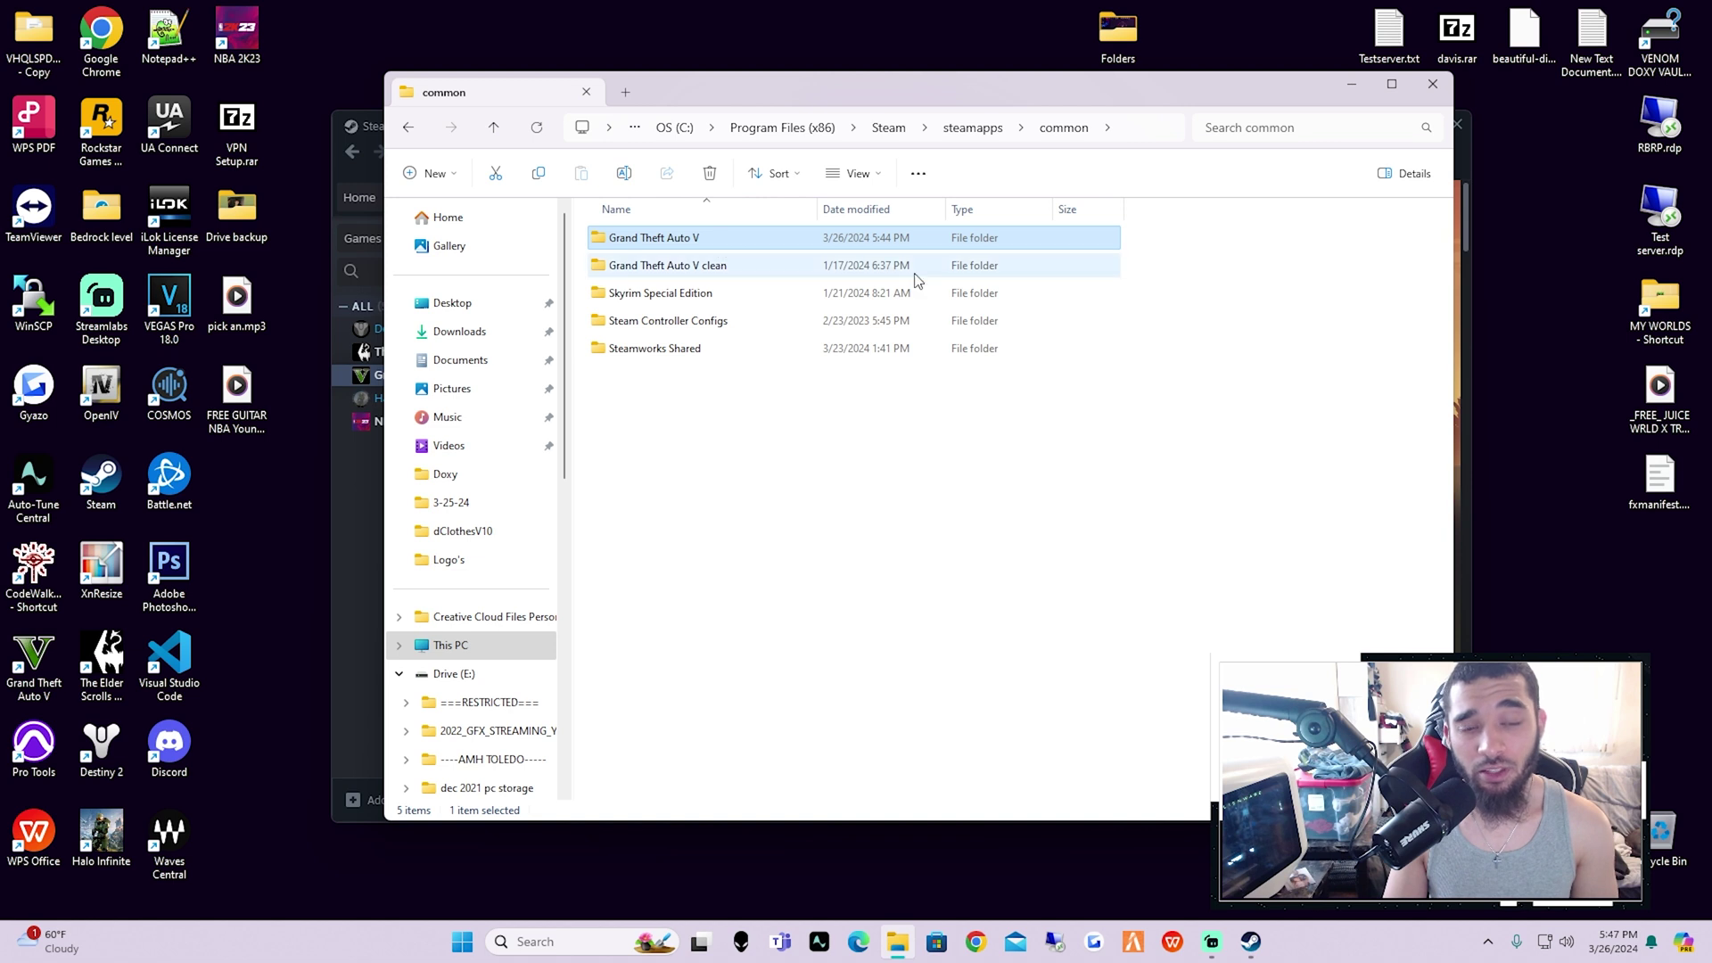
{"action": "left_click", "coordinate": [863, 563]}
{"action": "left_click", "coordinate": [704, 270]}
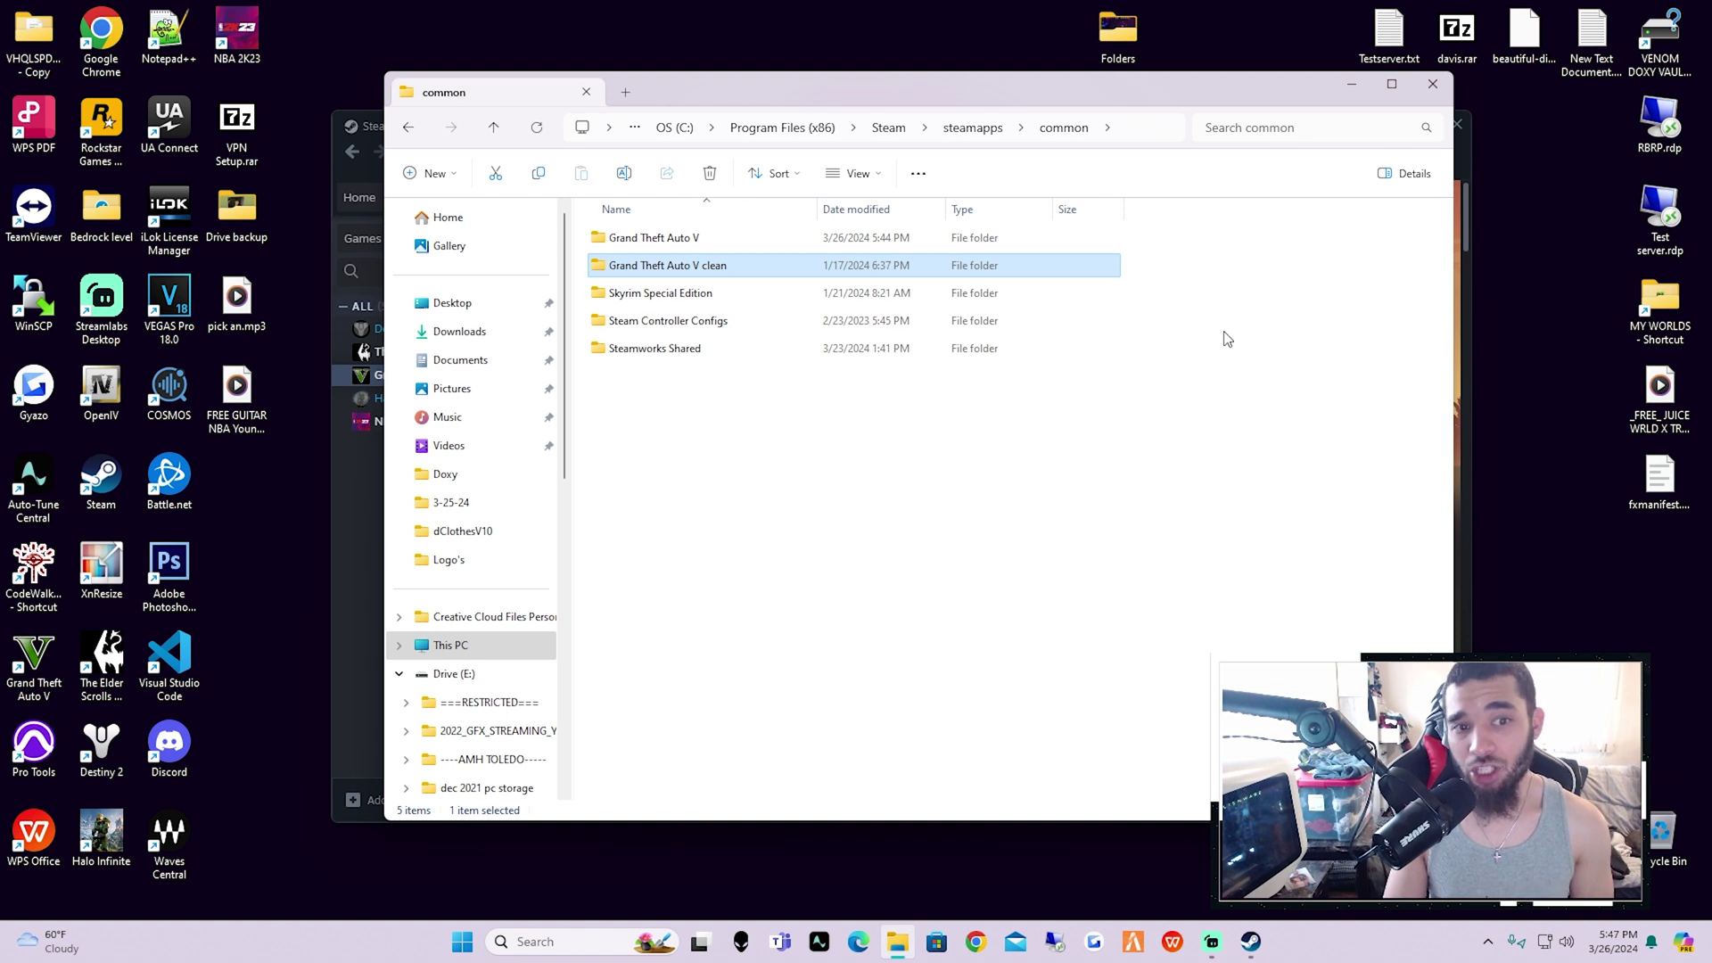
{"action": "left_click", "coordinate": [711, 238]}
{"action": "left_click", "coordinate": [732, 270]}
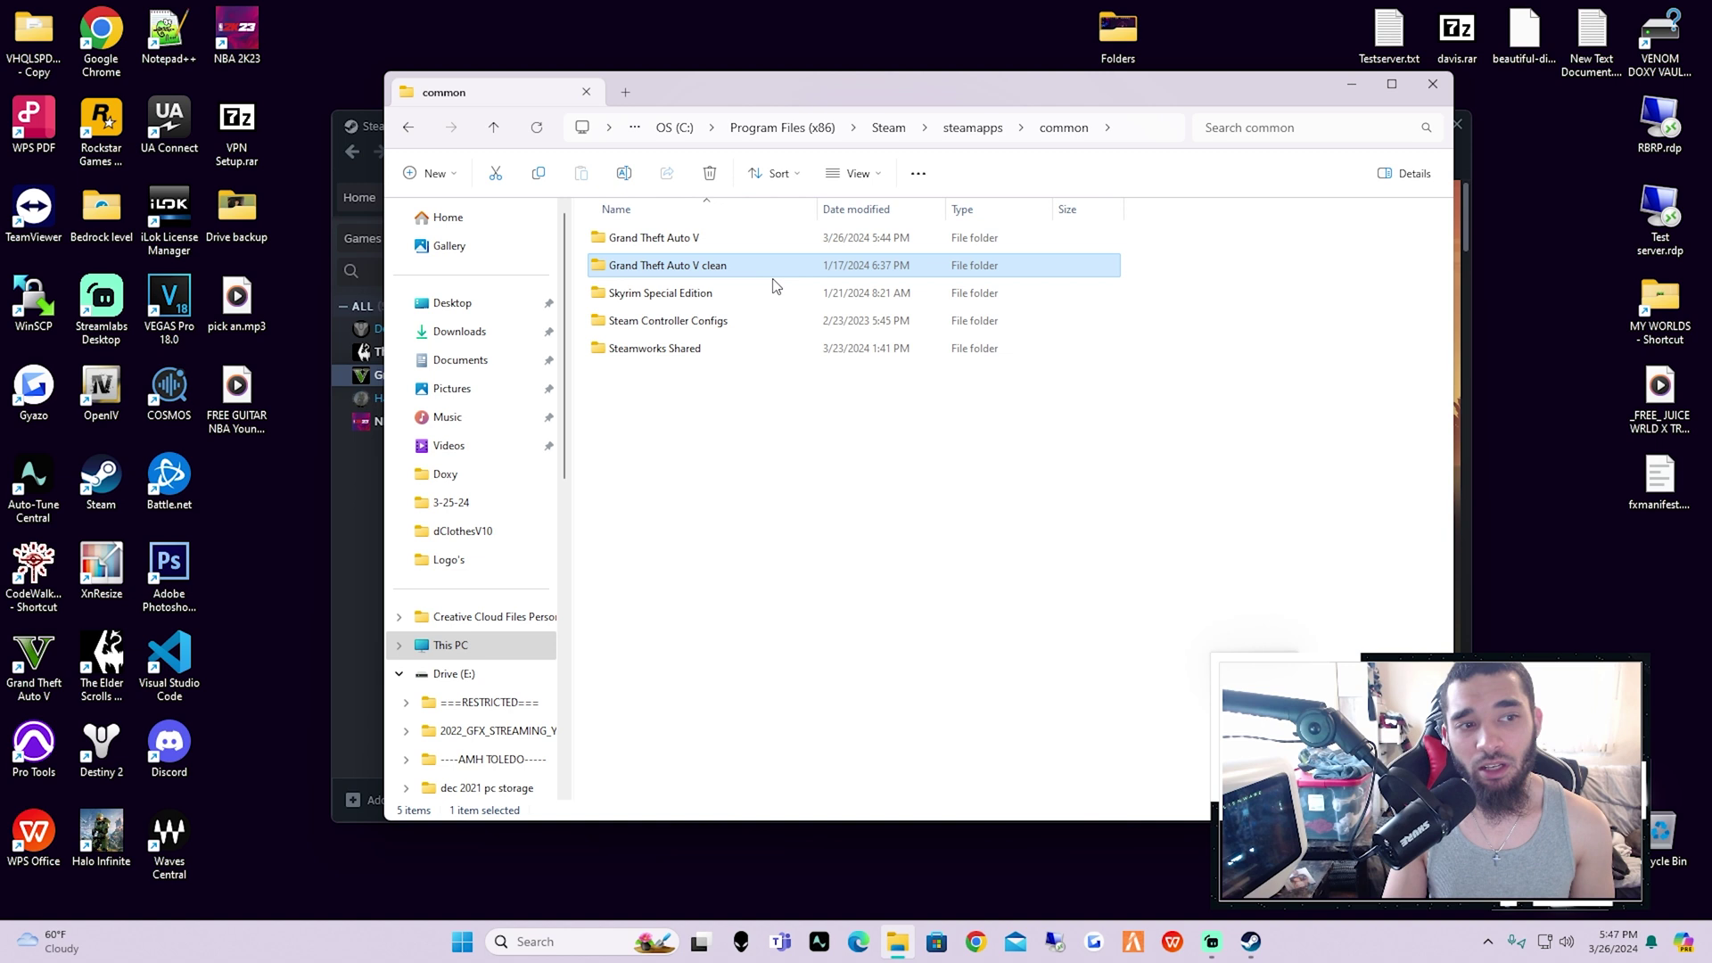
{"action": "left_click", "coordinate": [1261, 425]}
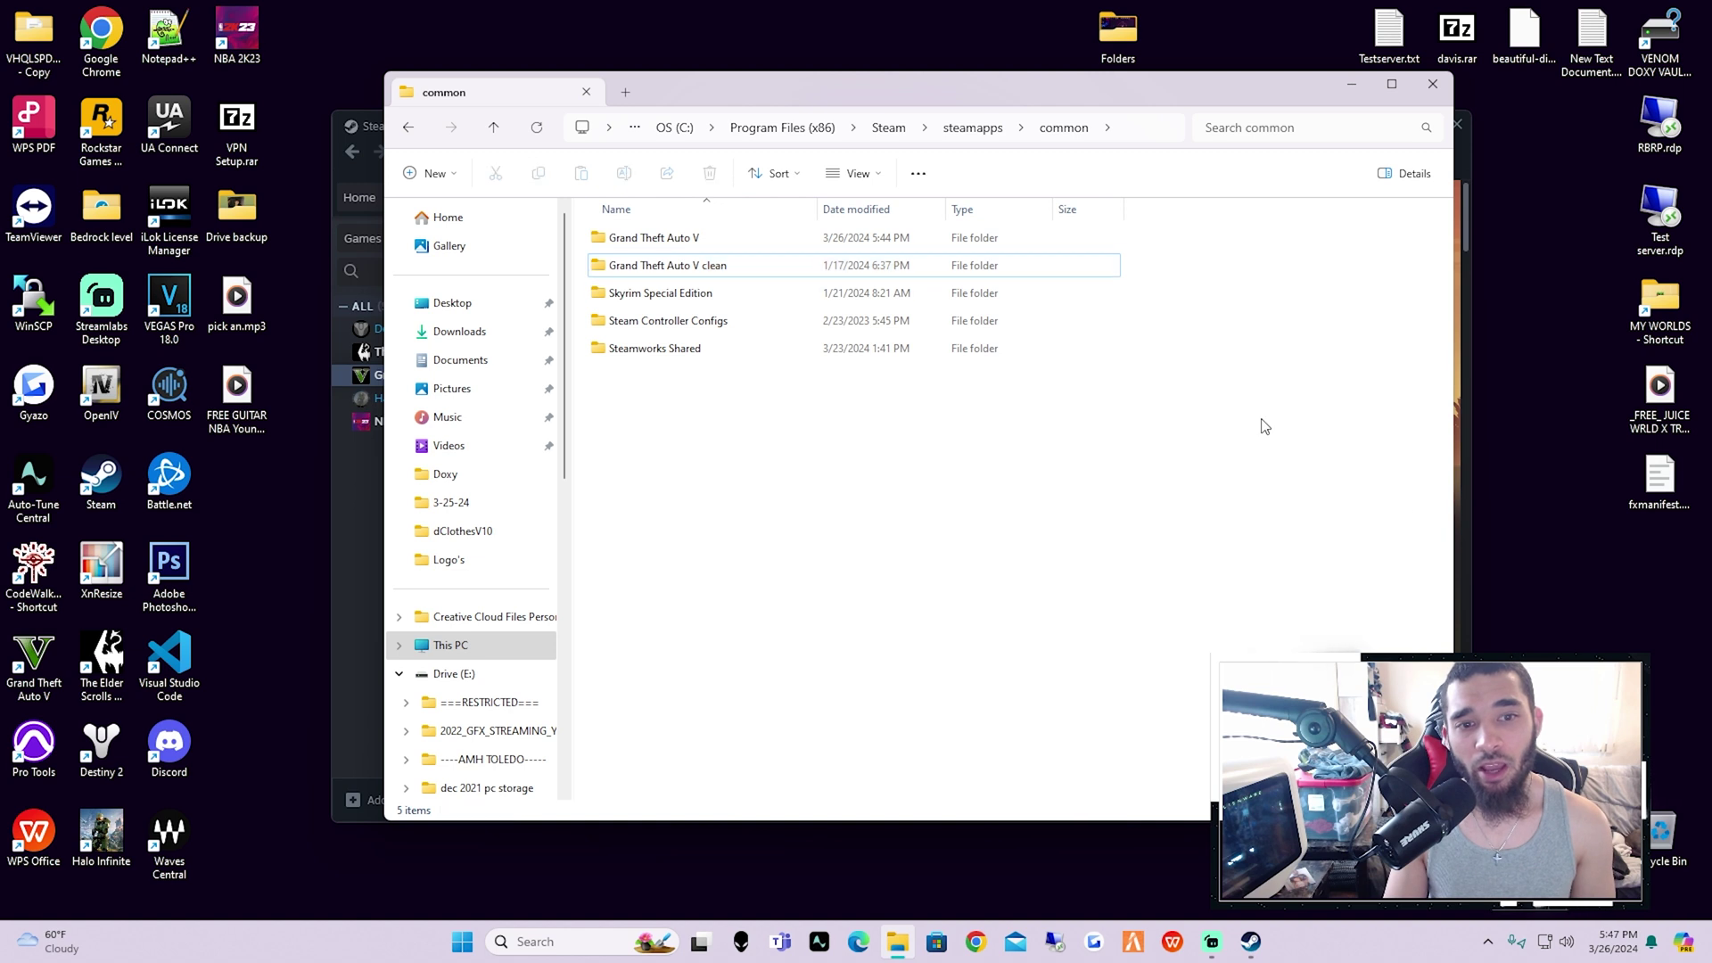
{"action": "left_click", "coordinate": [35, 671]}
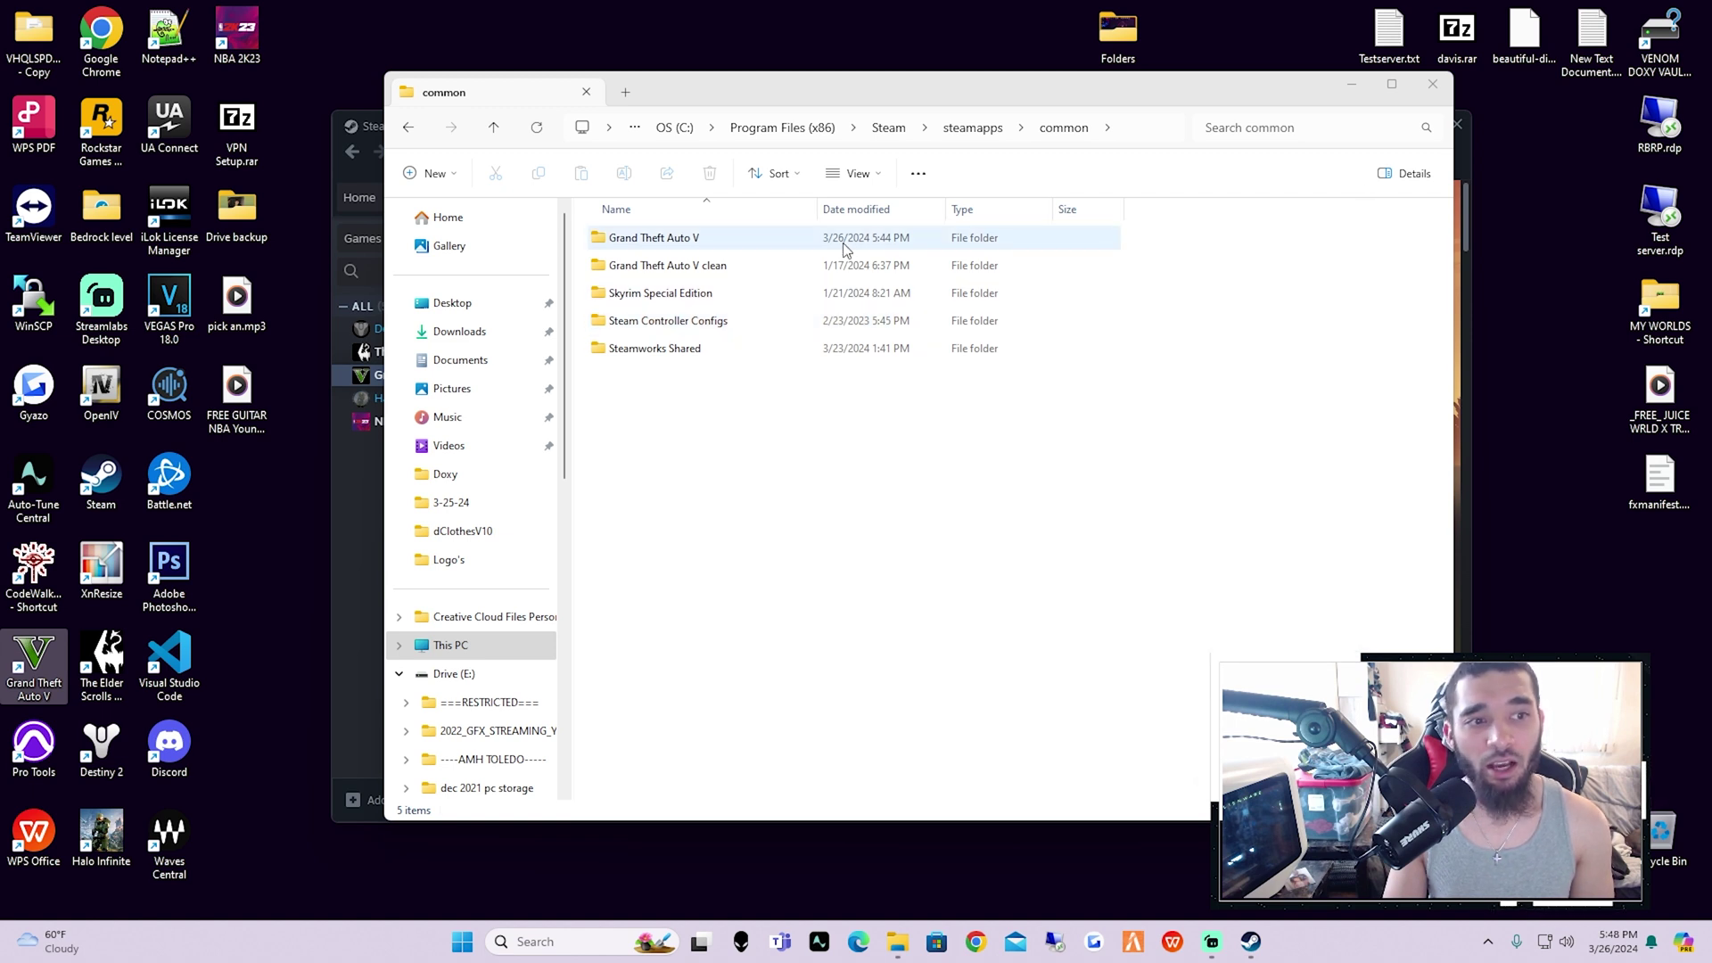
{"action": "right_click", "coordinate": [711, 245]}
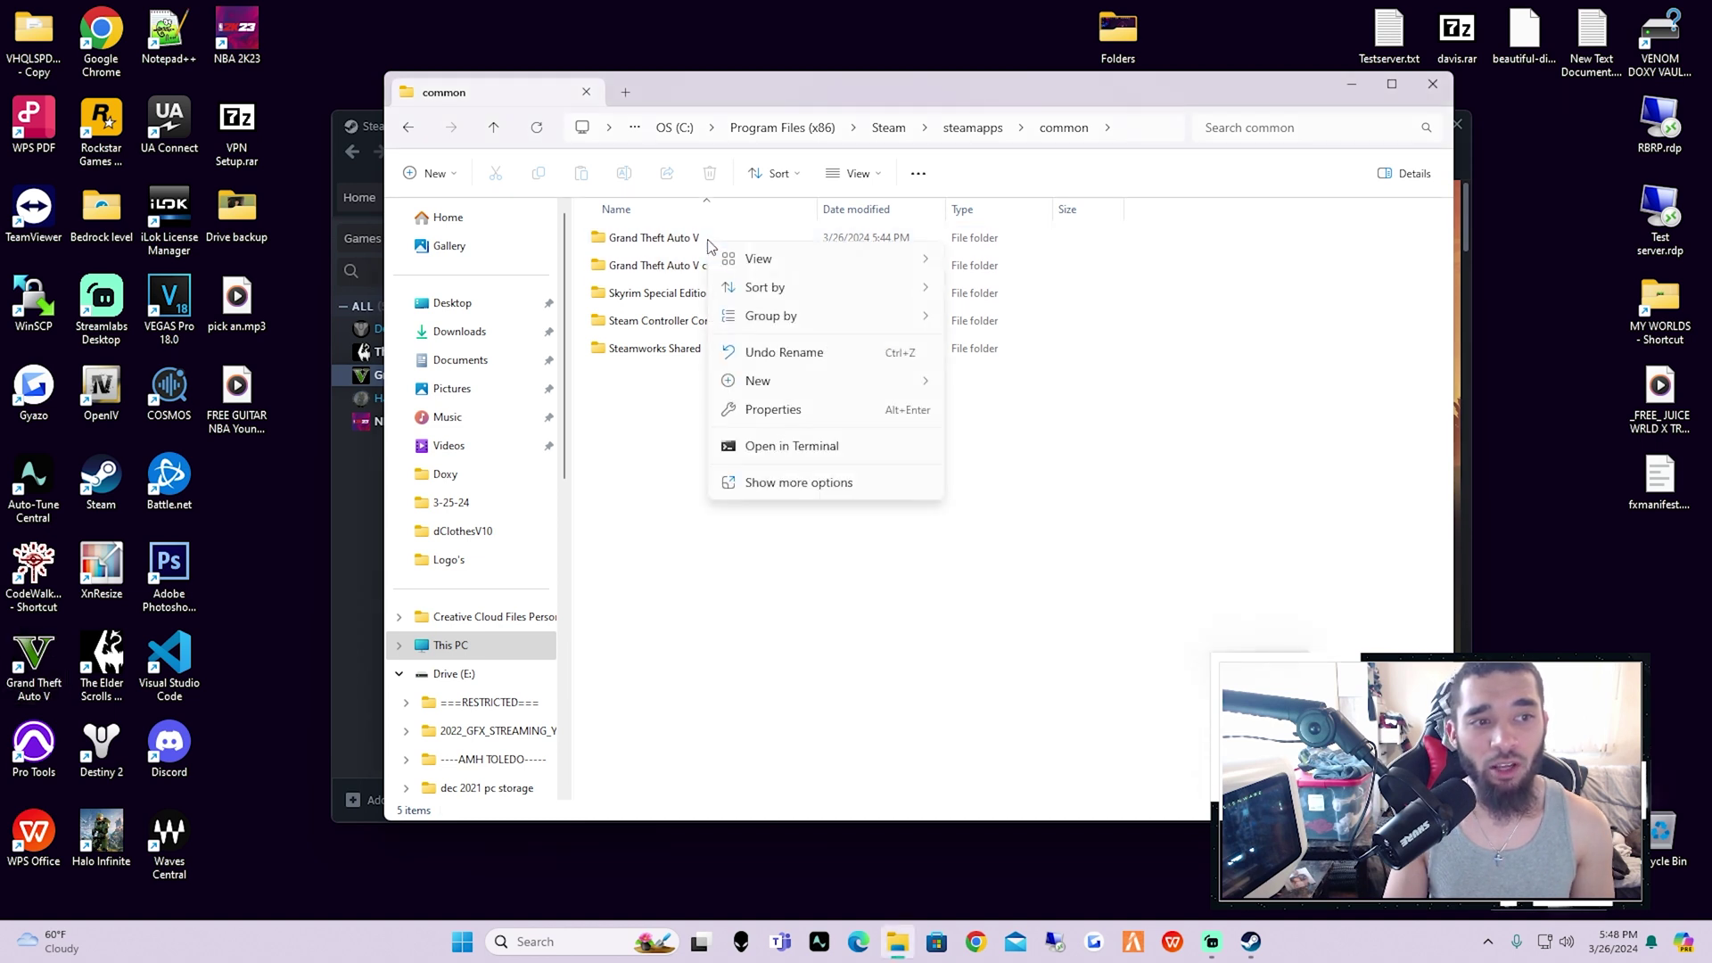
{"action": "right_click", "coordinate": [629, 238]}
{"action": "left_click", "coordinate": [1258, 460]}
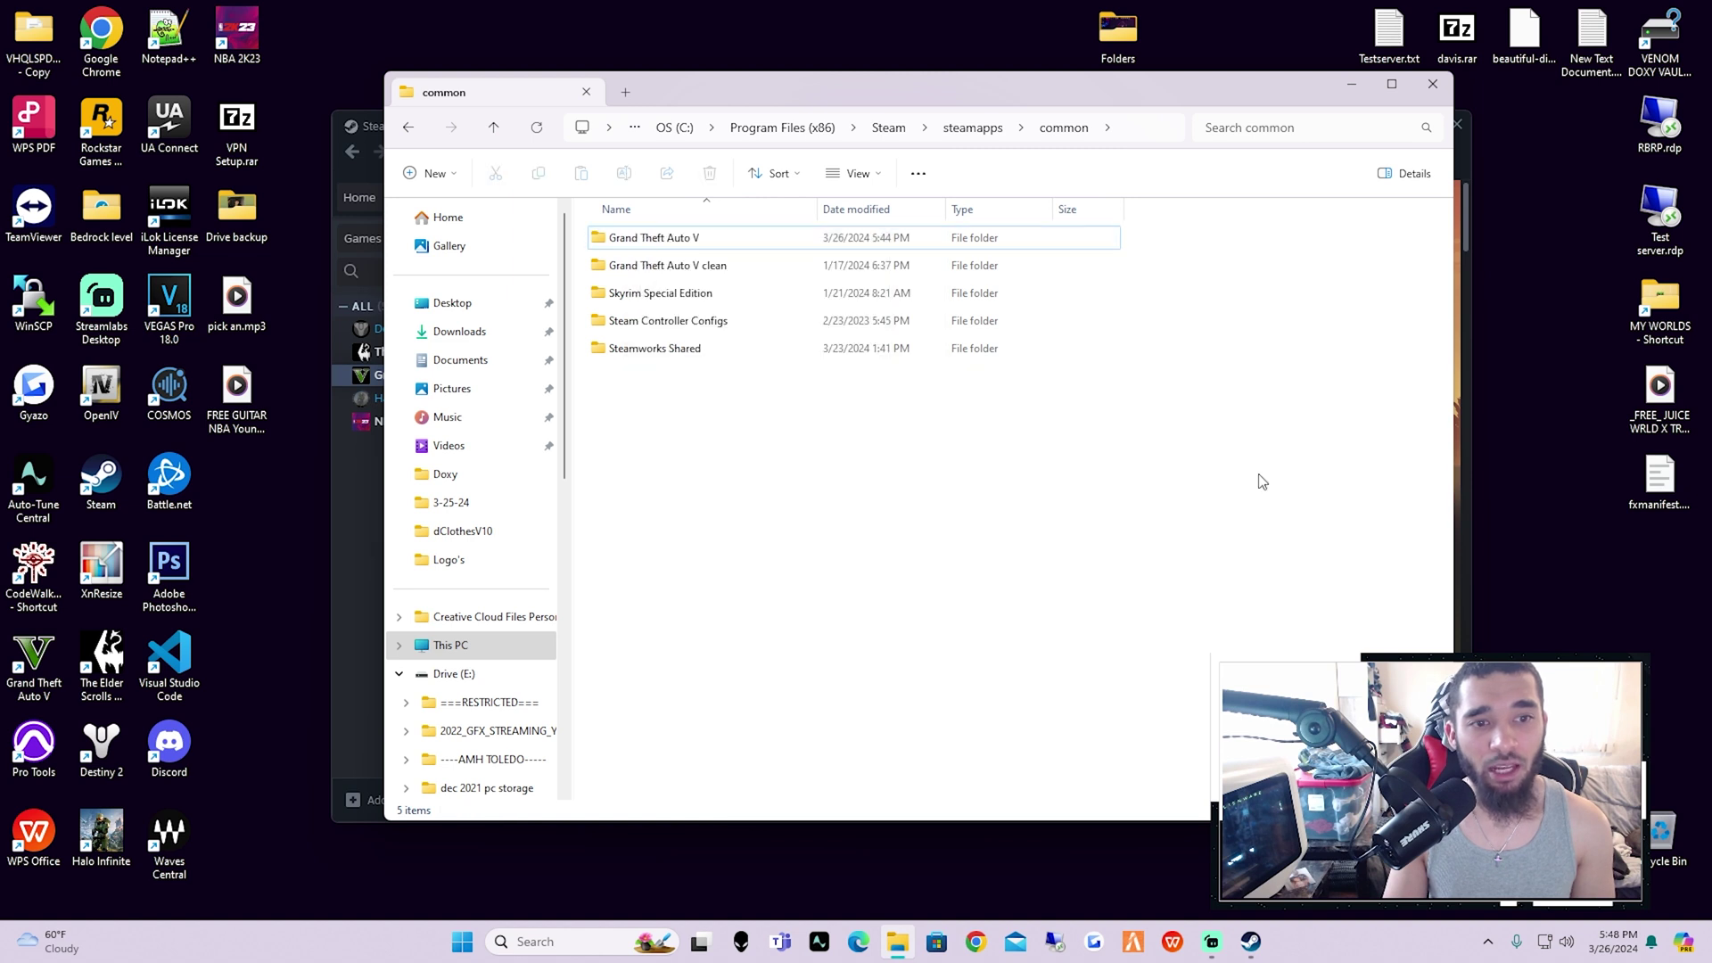
{"action": "right_click", "coordinate": [1013, 577]}
{"action": "left_click", "coordinate": [1219, 386]}
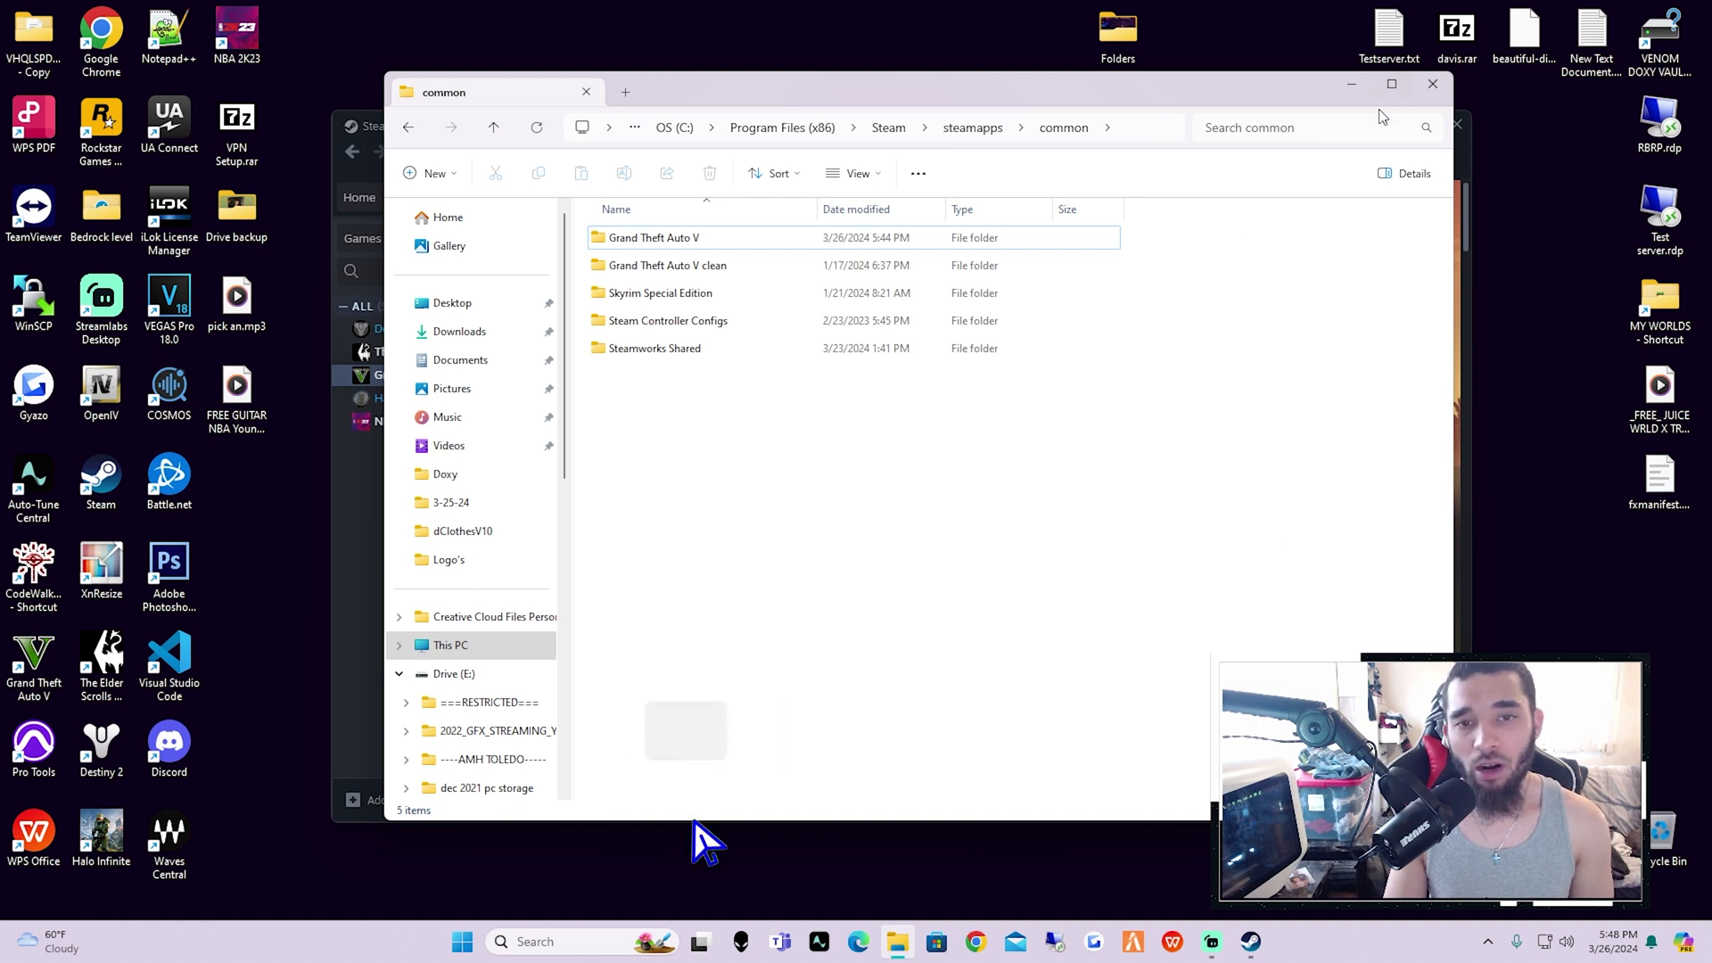
{"action": "left_click_drag", "start_coordinate": [1289, 88], "coordinate": [1354, 89]}
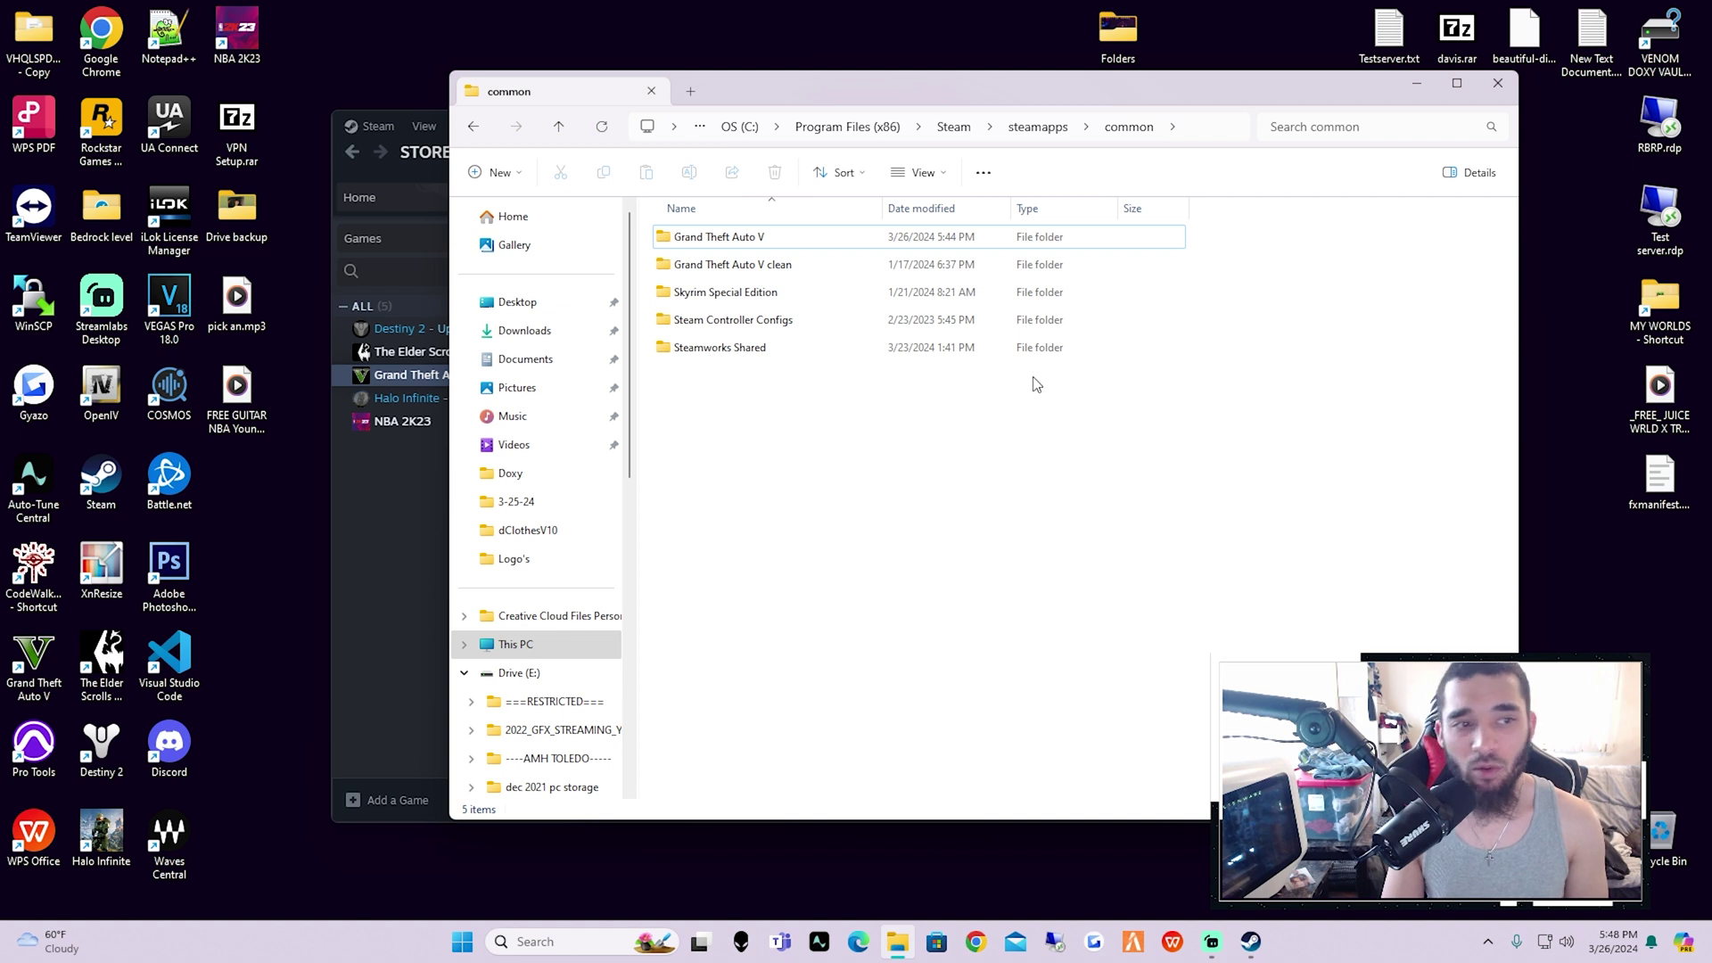
{"action": "left_click", "coordinate": [837, 247]}
{"action": "left_click", "coordinate": [1197, 238]}
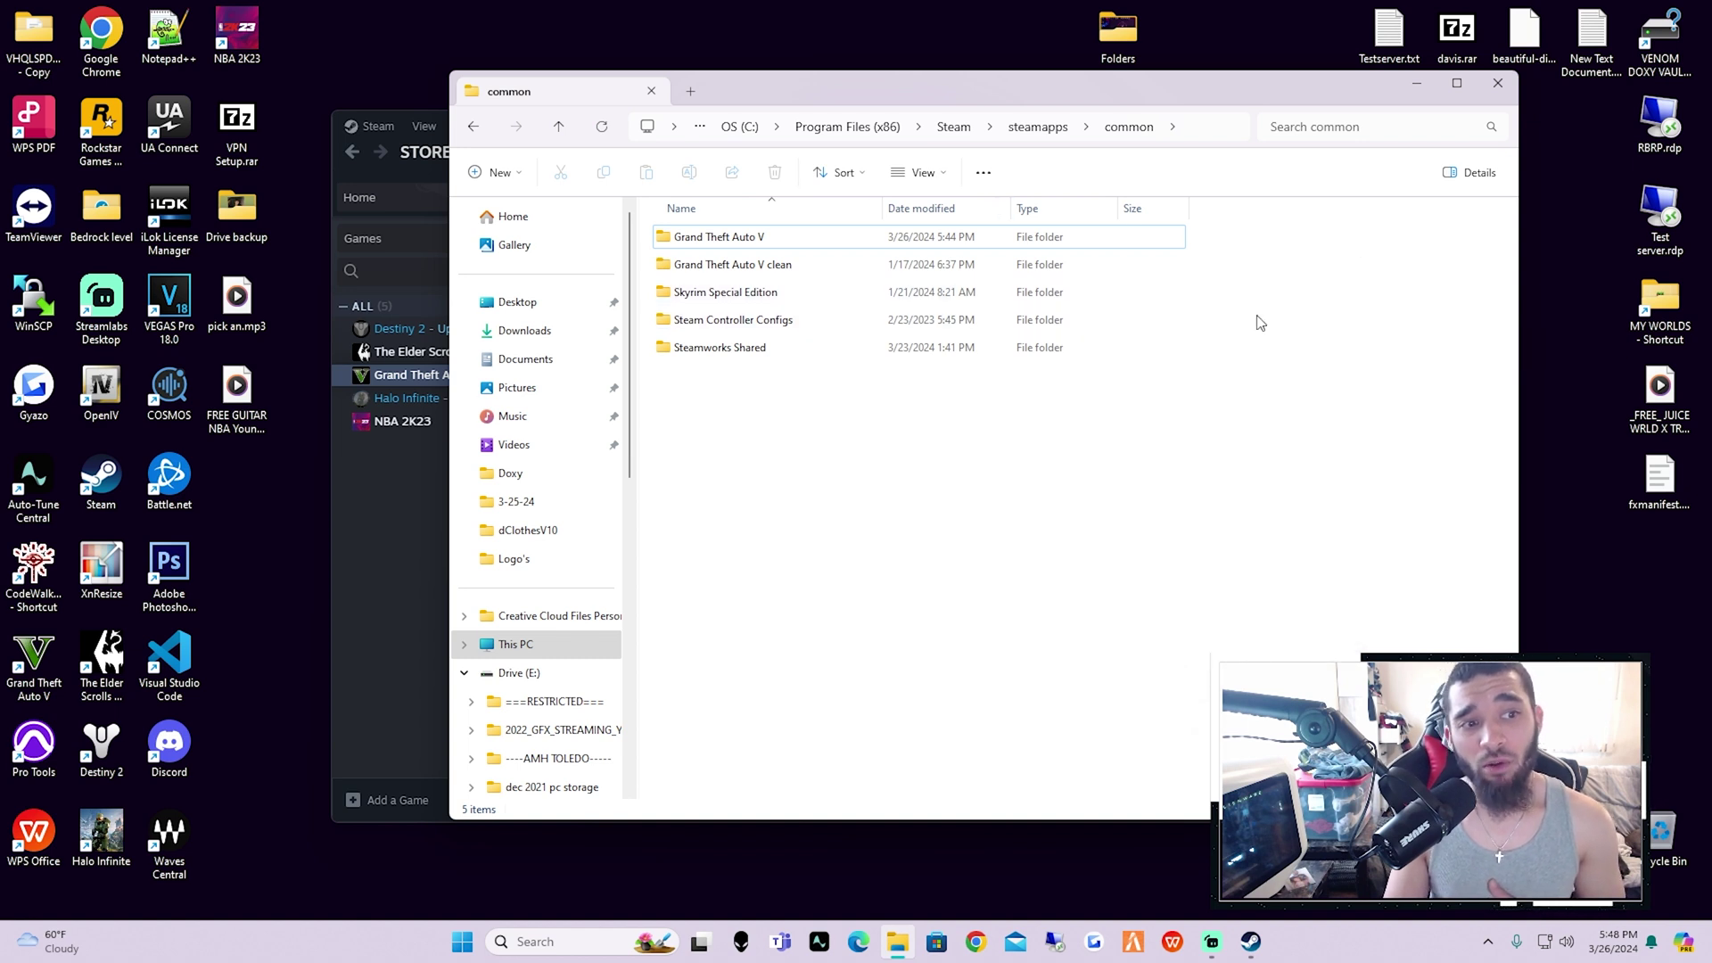
{"action": "left_click_drag", "start_coordinate": [1250, 104], "coordinate": [973, 105]}
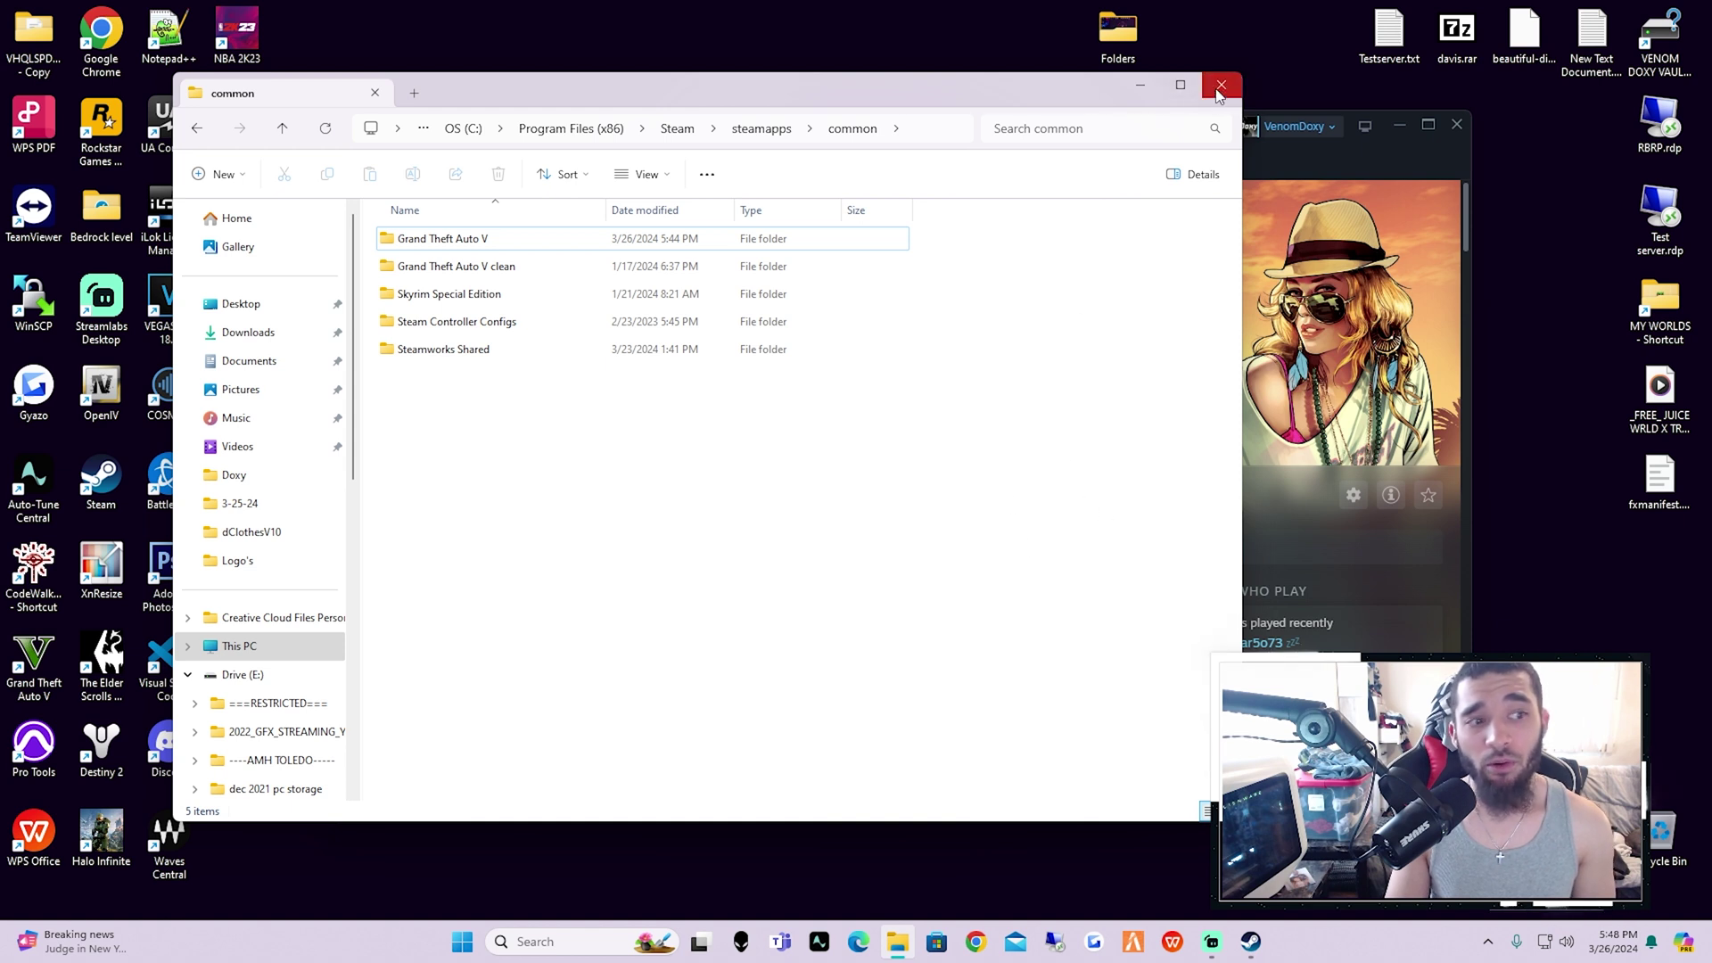
- Enter the Grand Theft Auto V game folder and close Steam
{"action": "left_click", "coordinate": [587, 248]}
{"action": "double_click", "coordinate": [587, 247]}
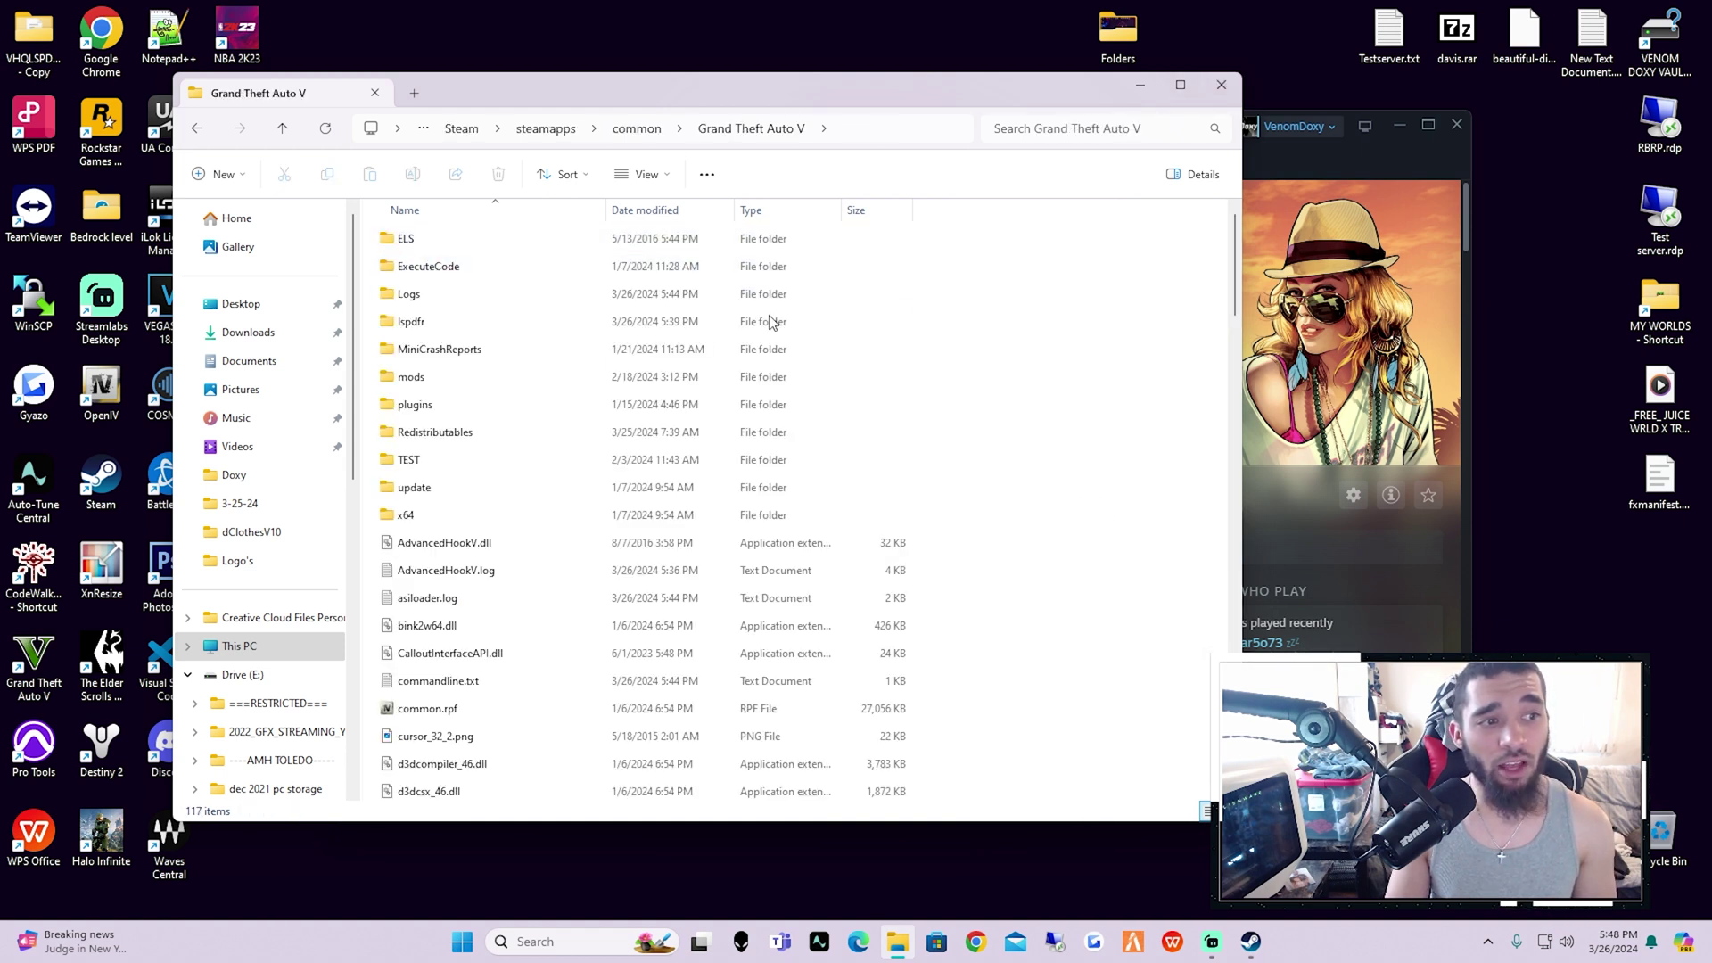
{"action": "left_click", "coordinate": [1464, 123]}
- Select RAGEPluginHook.exe in the game folder and minimize the Explorer window
{"action": "left_click_drag", "start_coordinate": [908, 103], "coordinate": [1114, 100]}
{"action": "scroll", "coordinate": [885, 474], "scroll_direction": "down", "scroll_amount": 20}
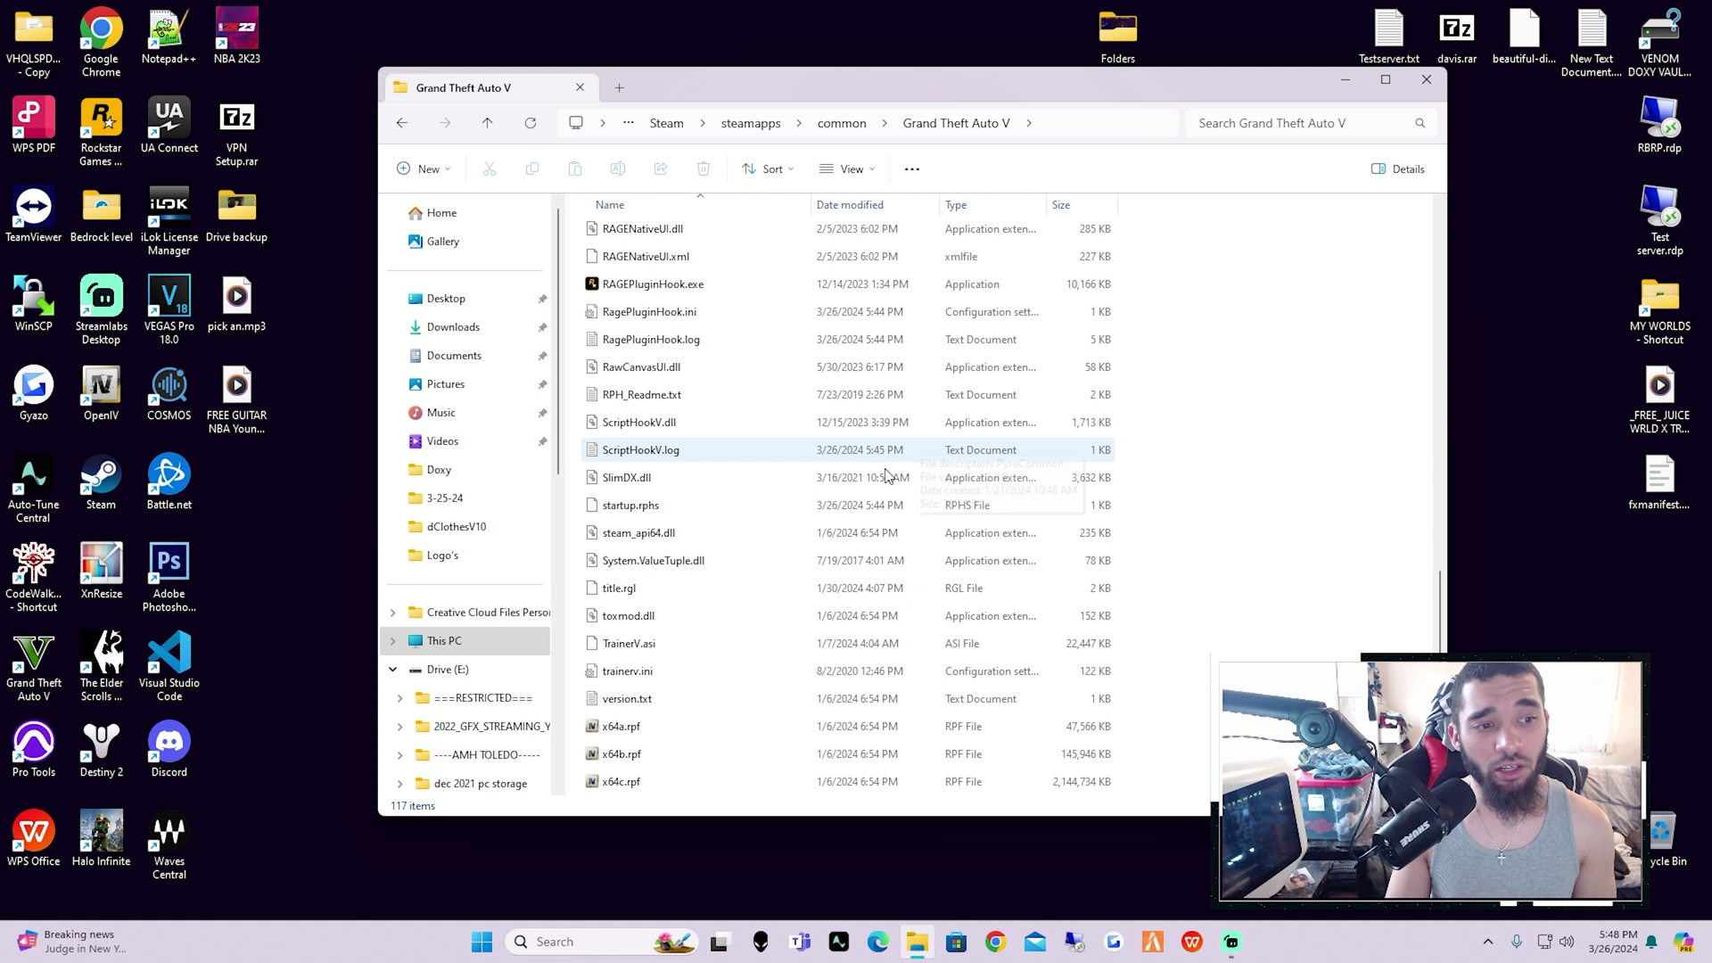
{"action": "left_click", "coordinate": [729, 284]}
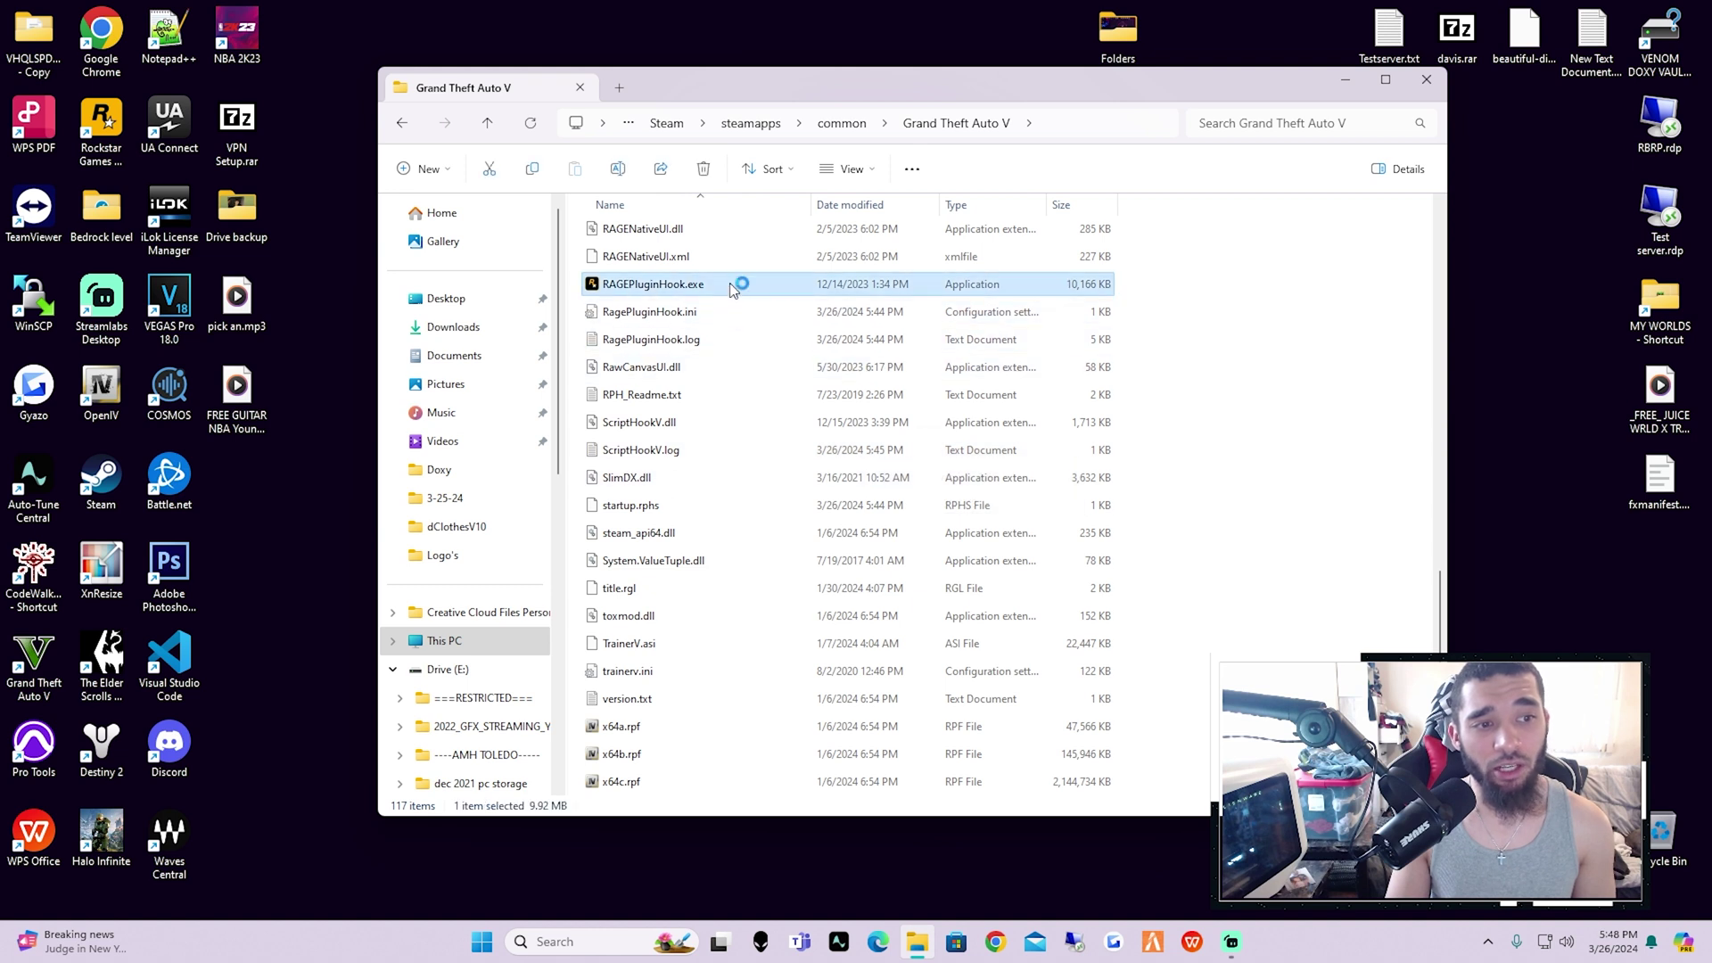
{"action": "left_click", "coordinate": [1347, 78]}
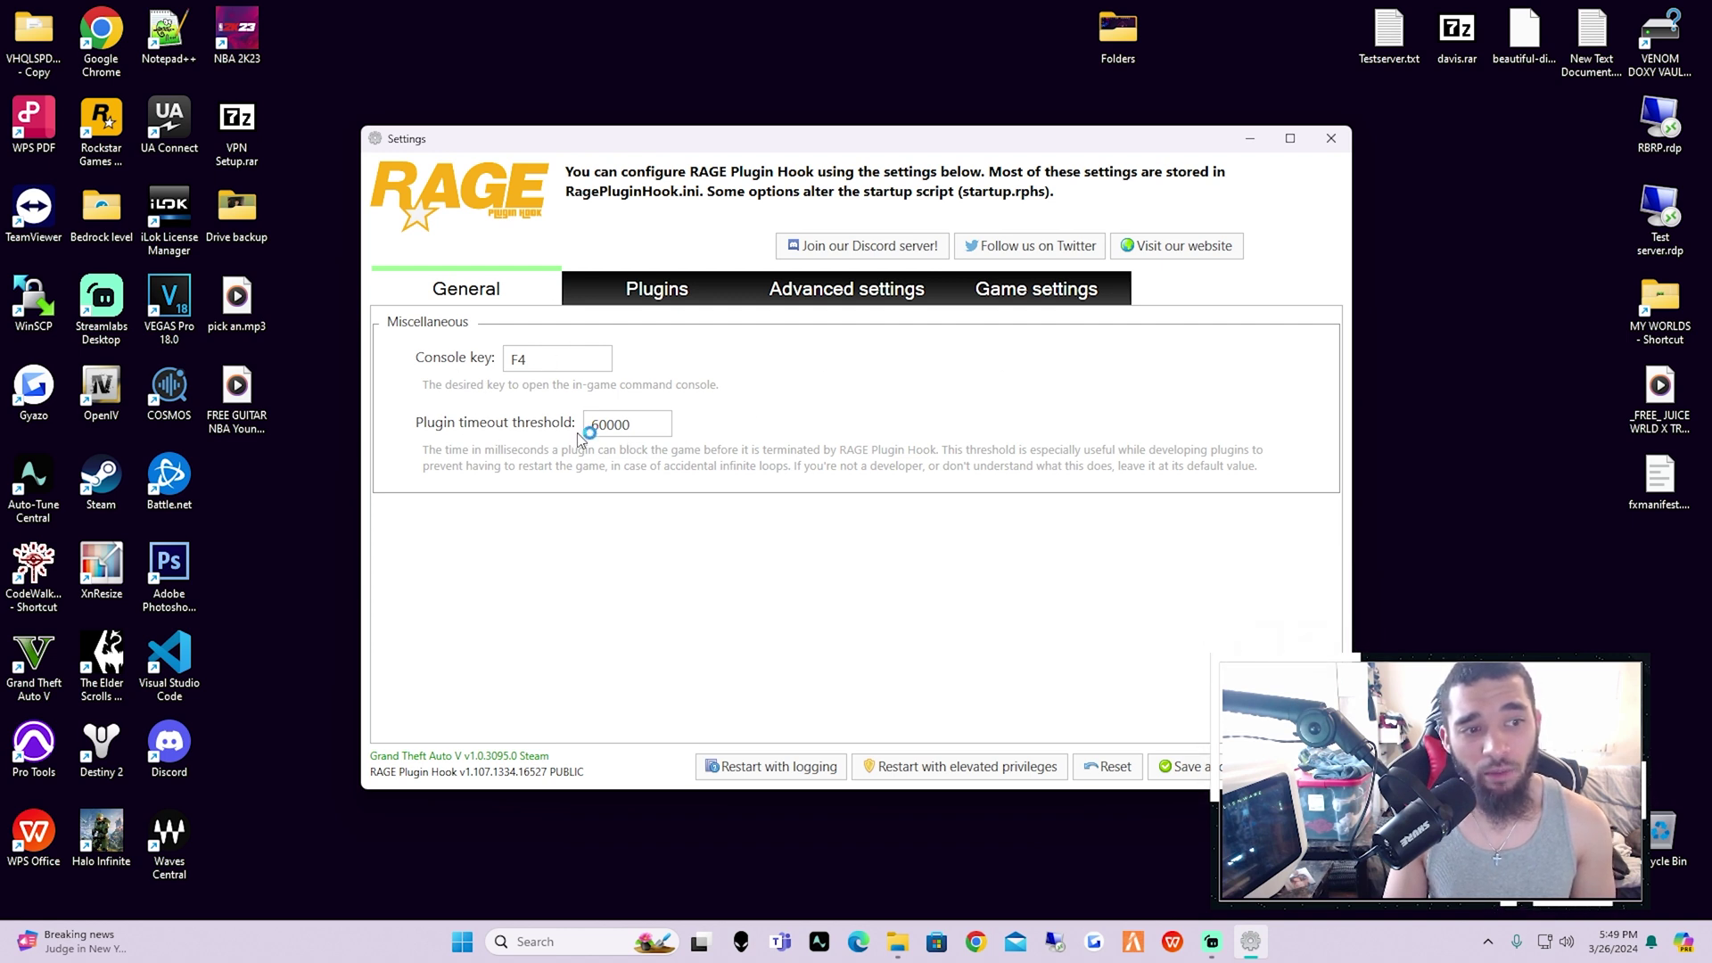
- Switch the RAGE Plugin Hook Settings window to its Game settings tab
{"action": "left_click", "coordinate": [1055, 297]}
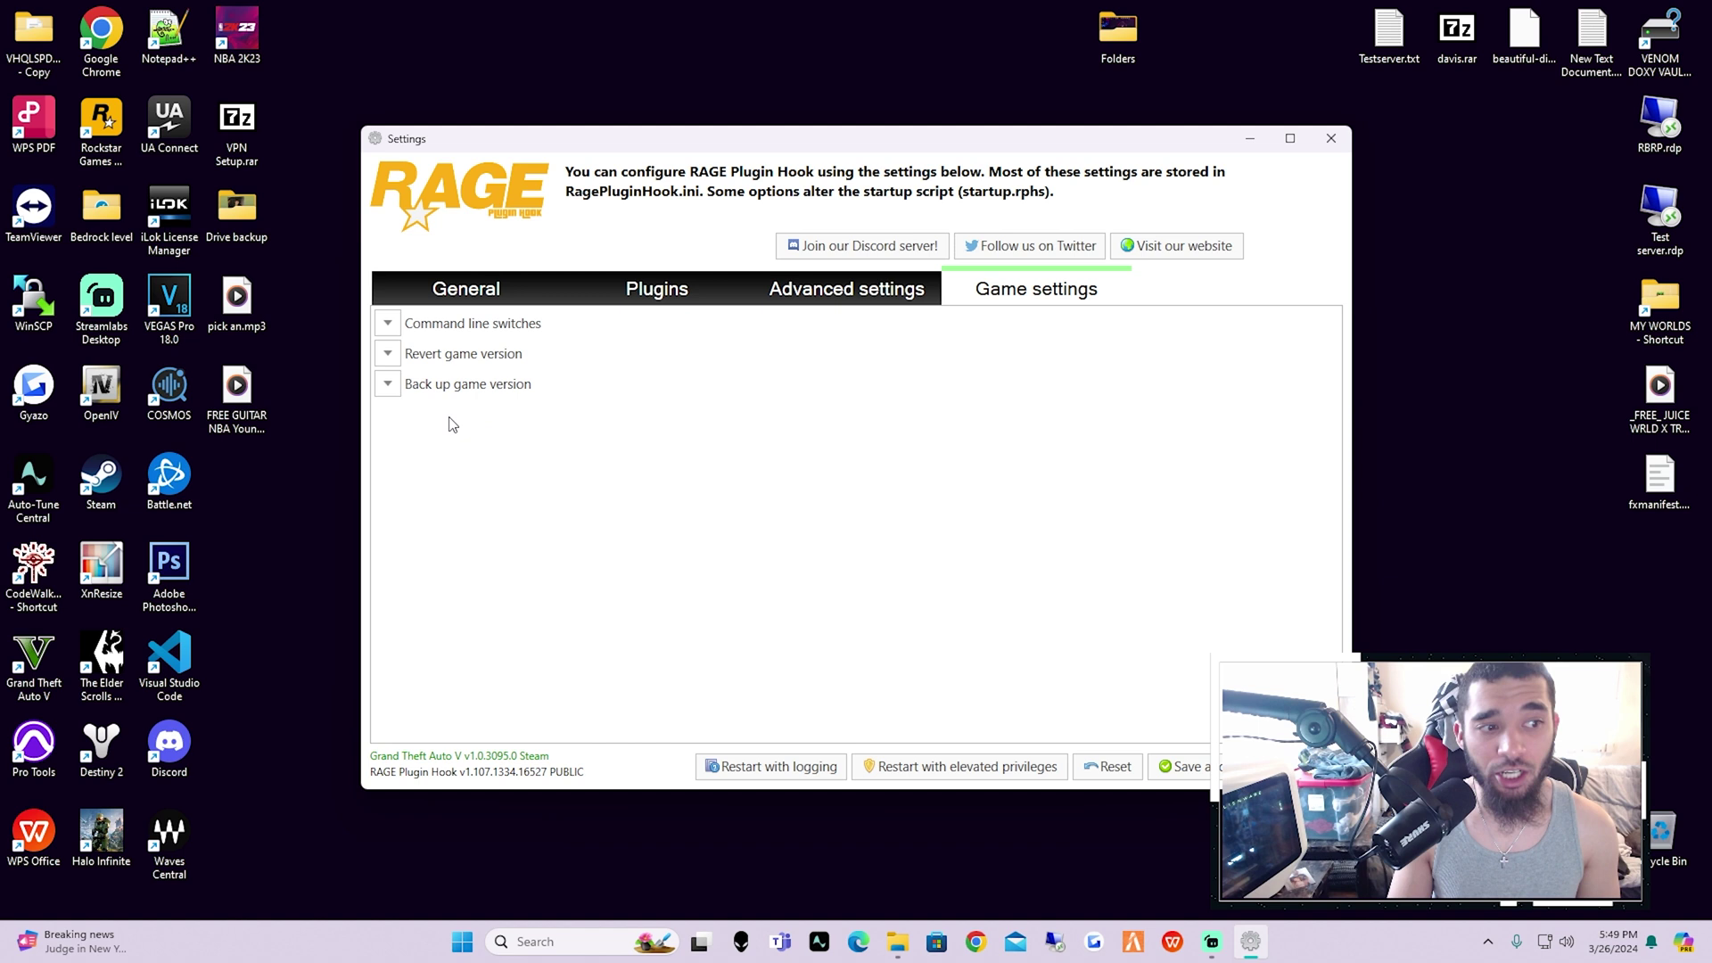
- Run Back up current version, which reports the critical game files are already backed up
{"action": "left_click", "coordinate": [387, 385]}
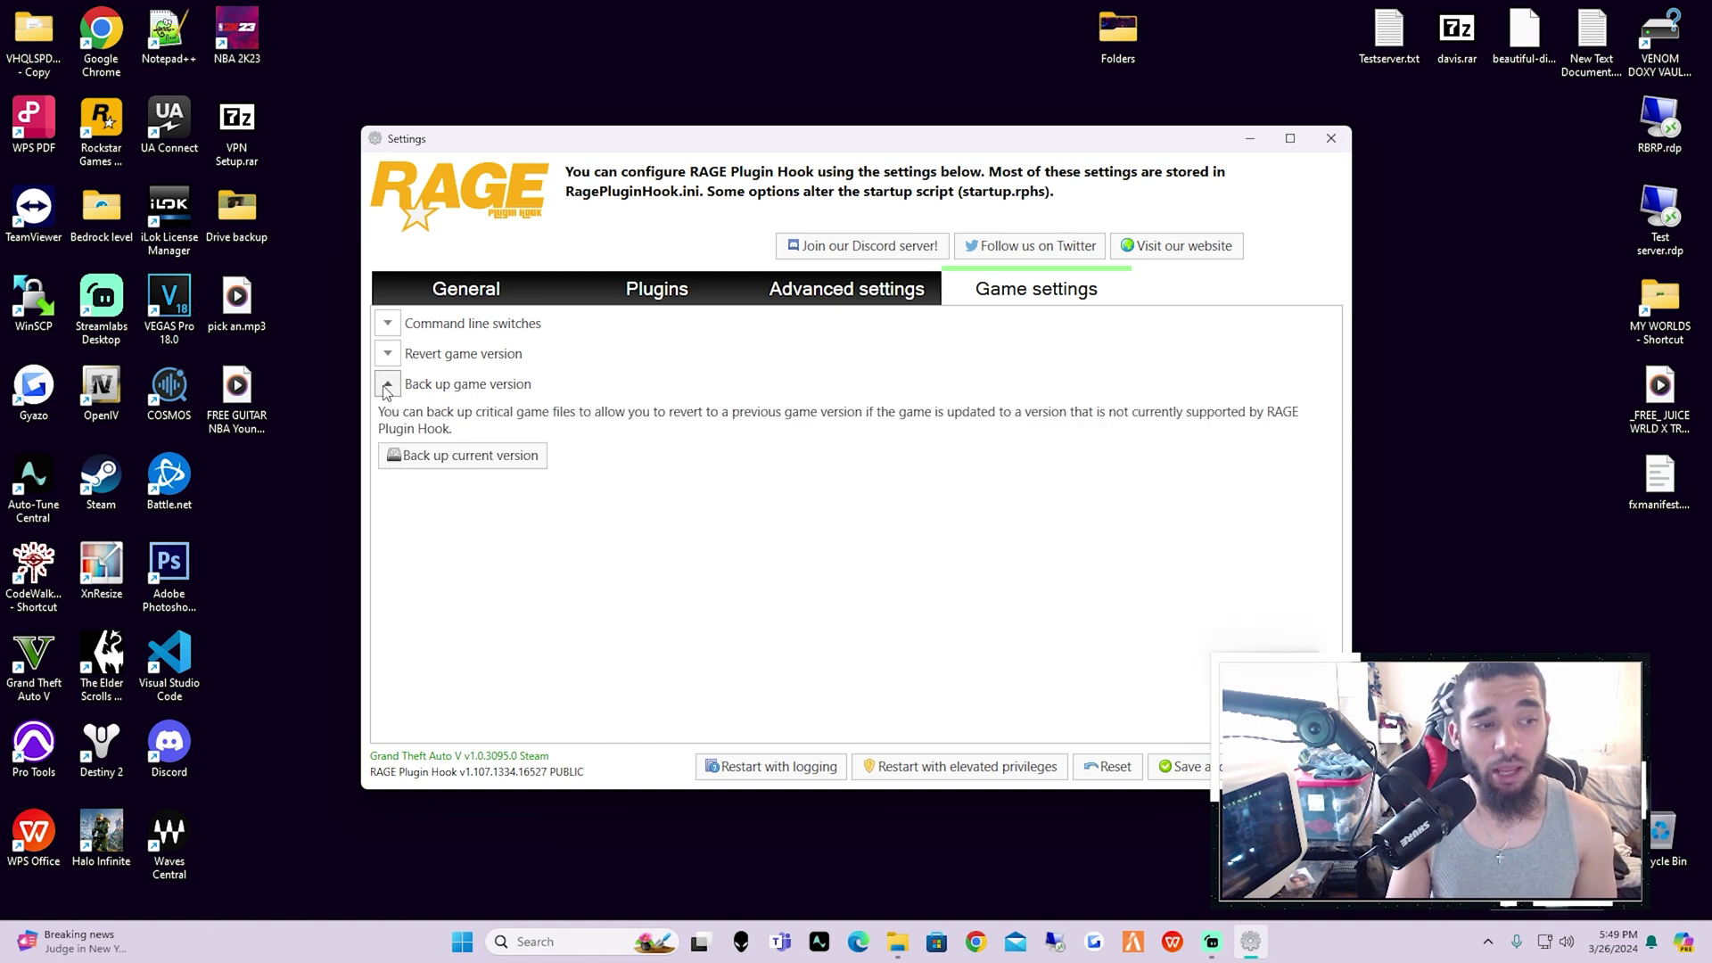
{"action": "left_click", "coordinate": [451, 463]}
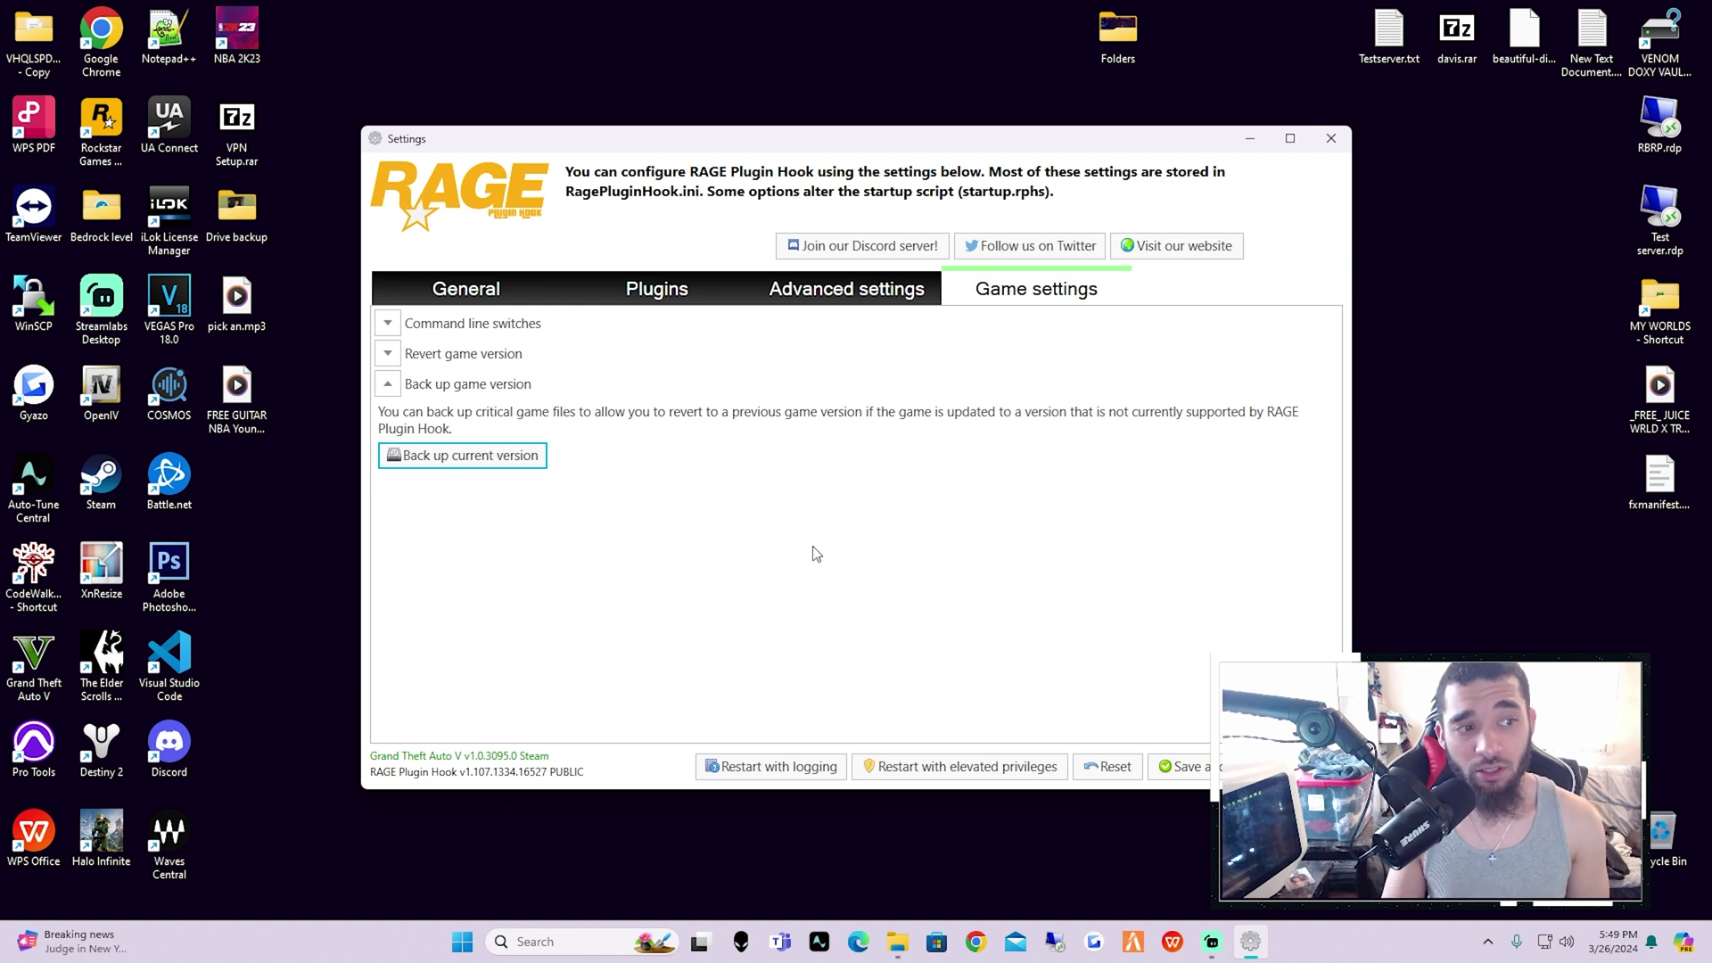
- Expand Revert game version to list the two supported v1.0.3095.0 backups
{"action": "left_click", "coordinate": [387, 354]}
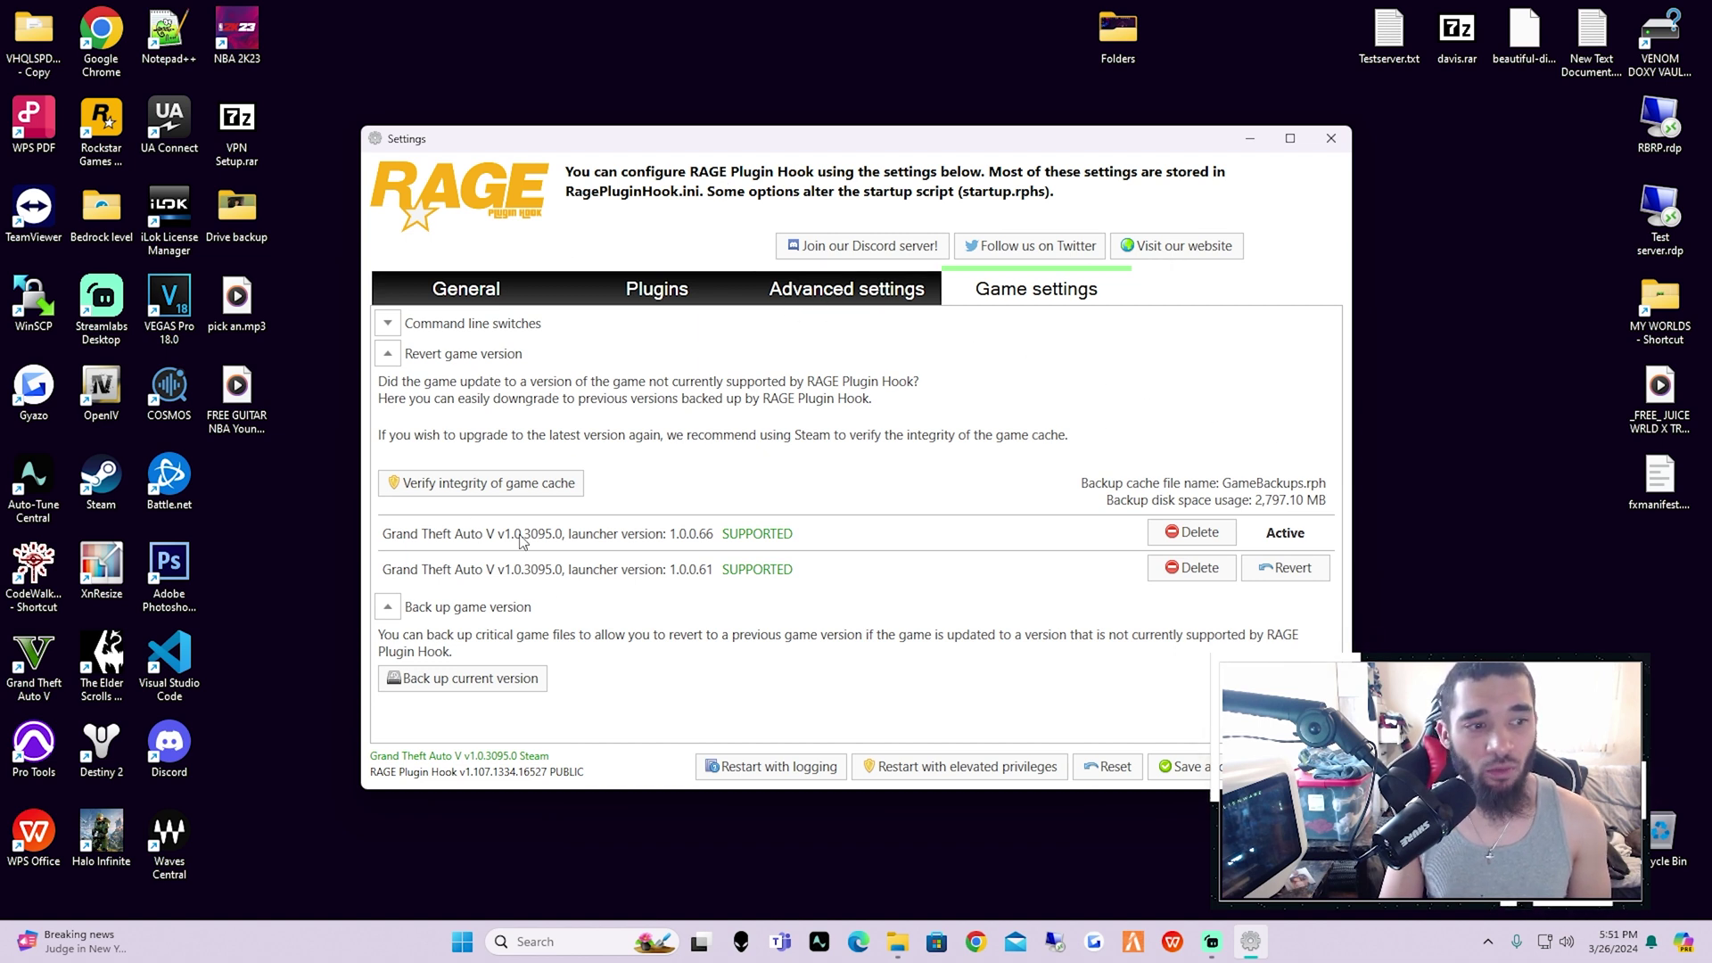
- Collapse Revert and Back up game version, then reopen only the Revert game version list
{"action": "left_click", "coordinate": [388, 353]}
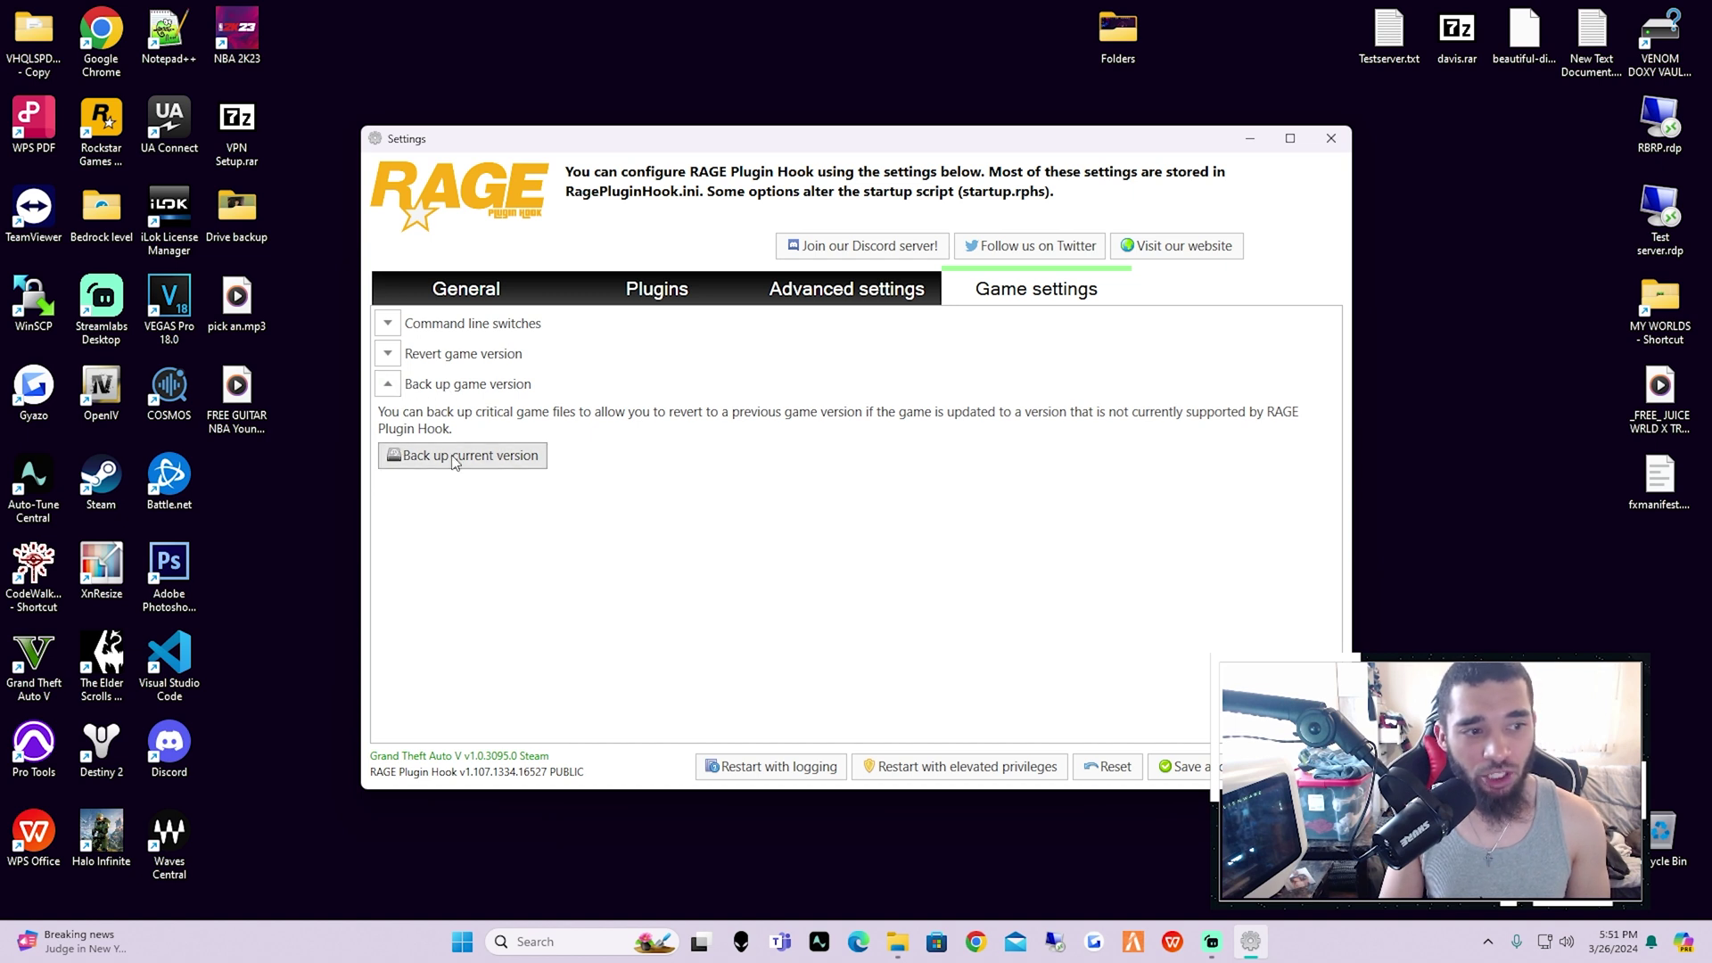
{"action": "left_click", "coordinate": [388, 383]}
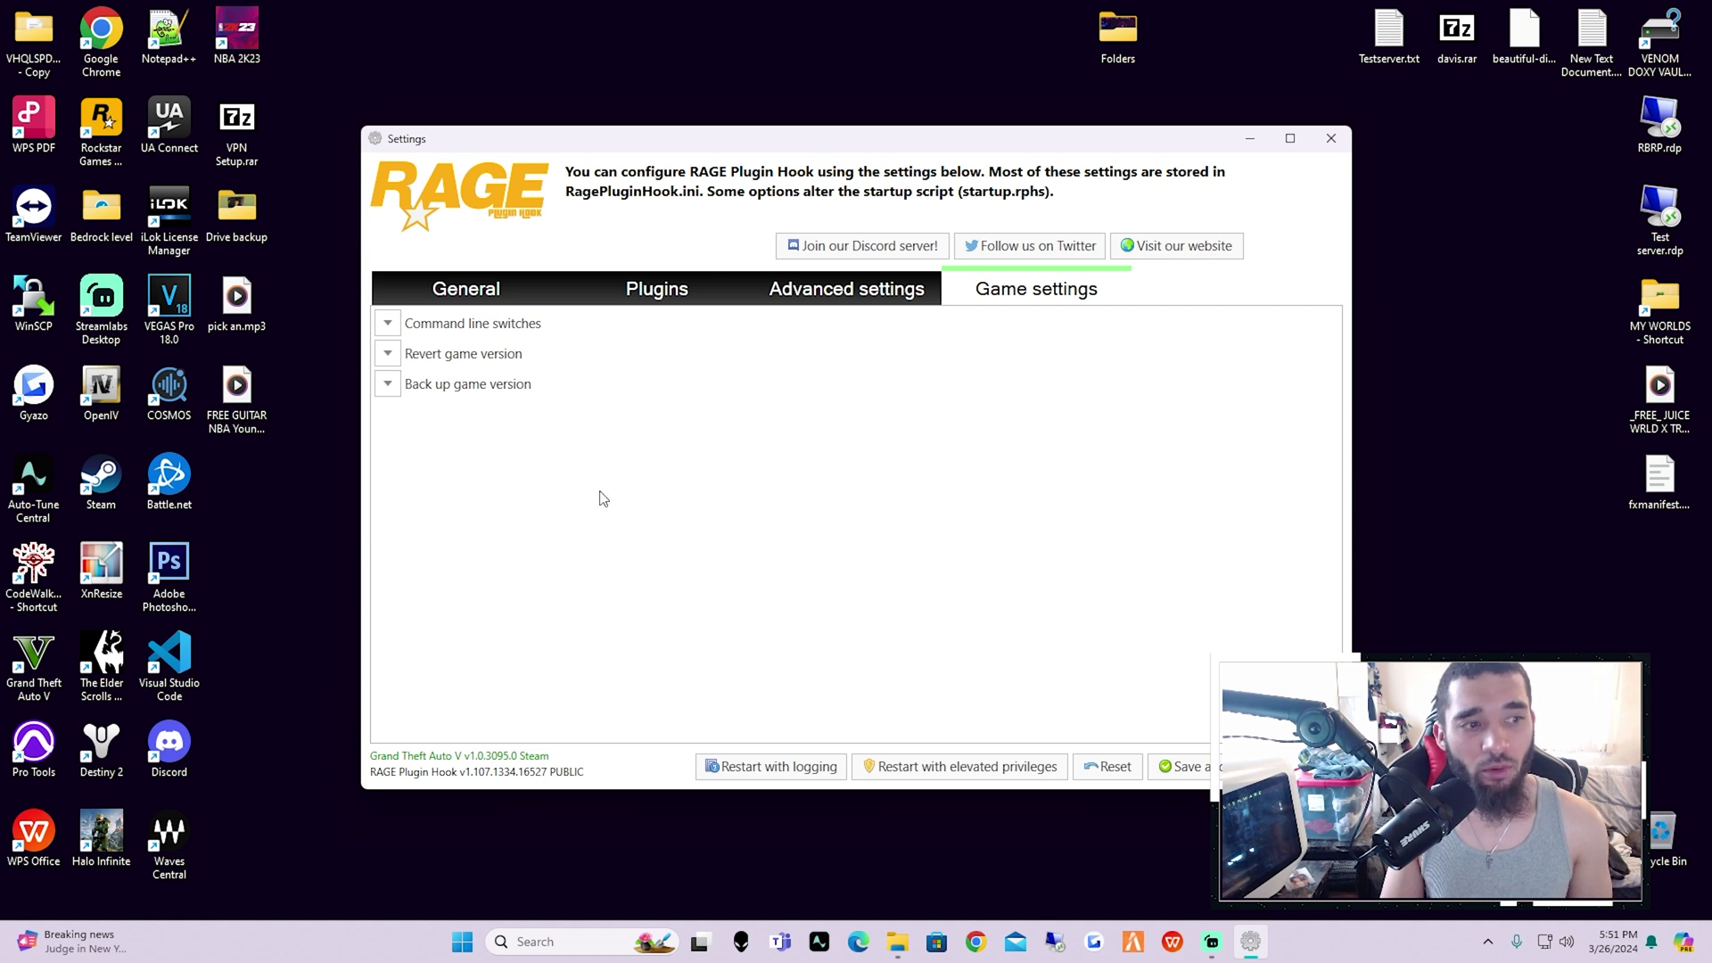
{"action": "left_click", "coordinate": [388, 353]}
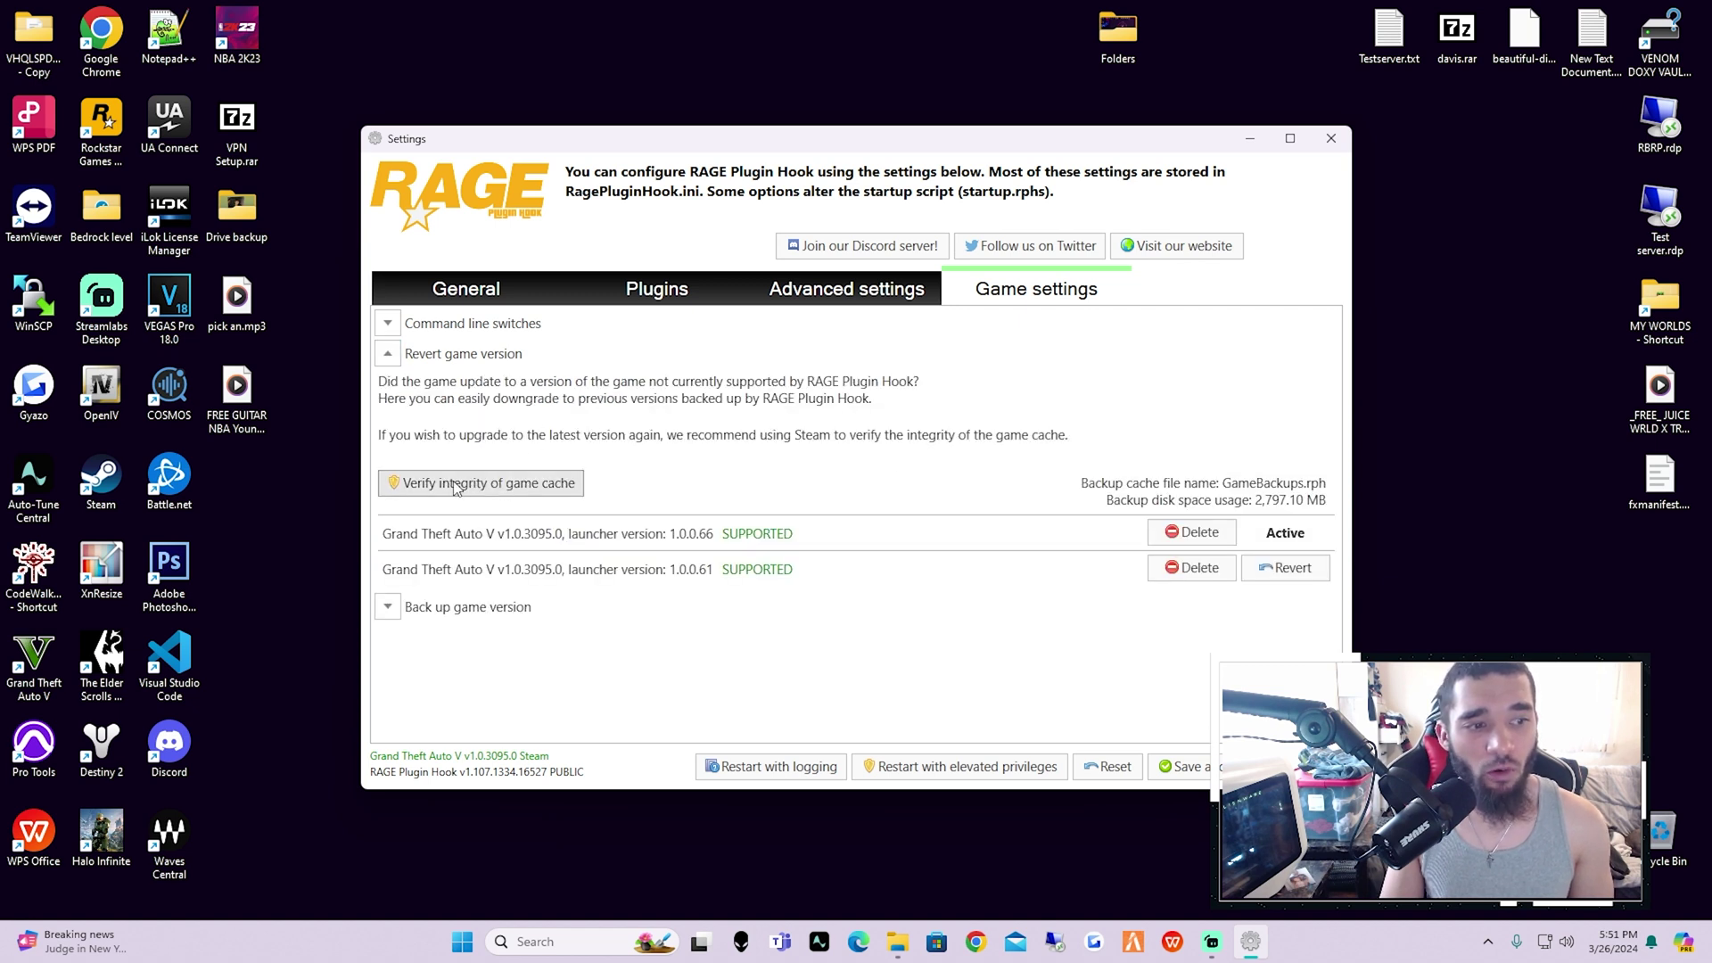